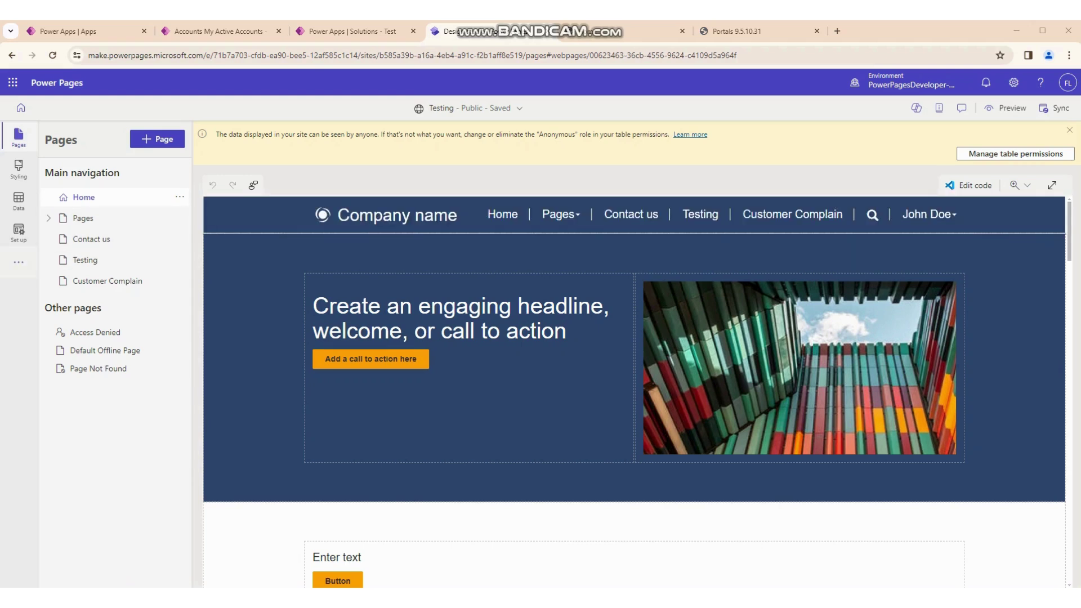
Step: Open the Testing site's management app in a separate browser tab
click(19, 262)
click(120, 314)
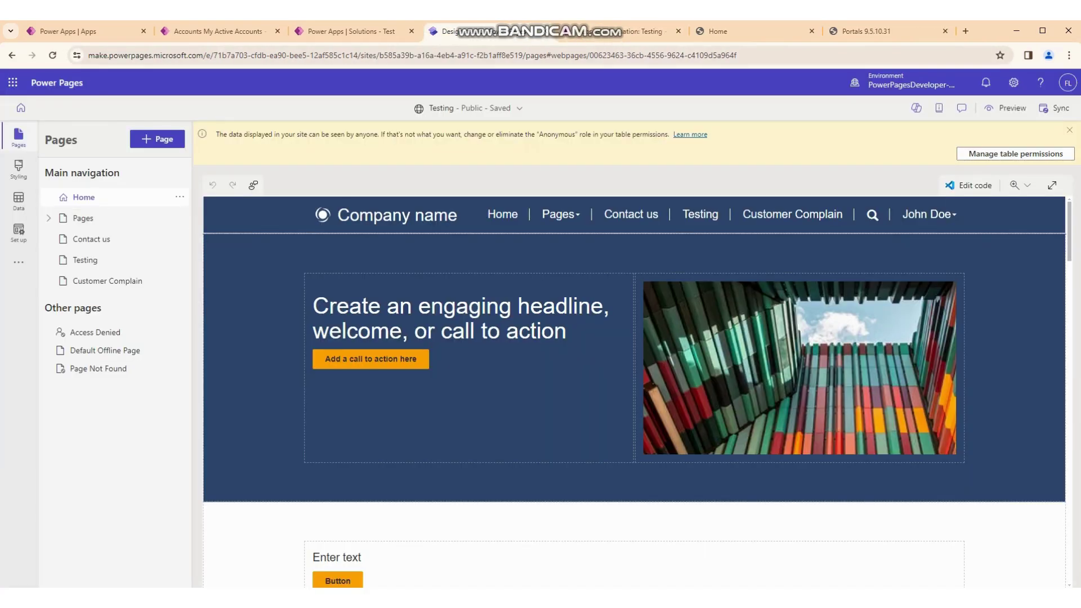
Step: Add a page named Customer Issue to the main navigation, using the Start from blank layout
click(158, 140)
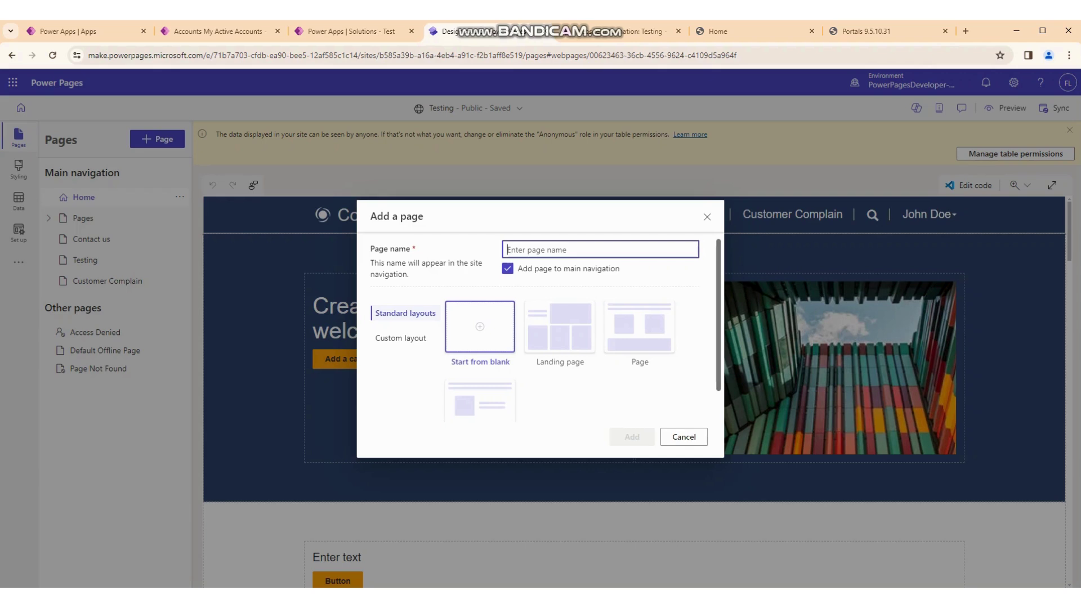
text(T)
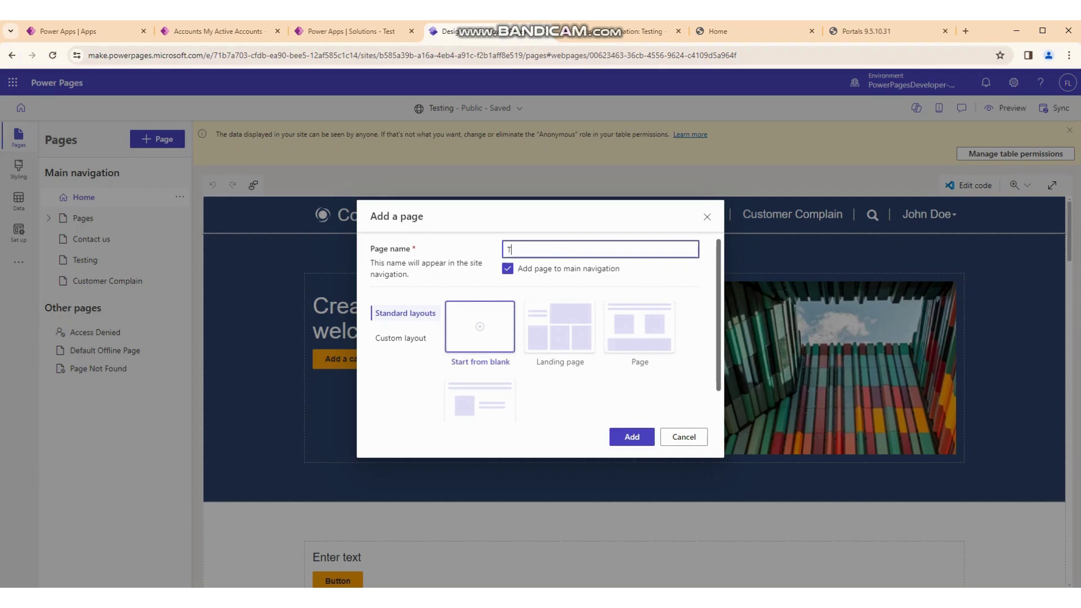
text(od)
key(BackSpace)
text(Custom)
text(er )
text(R)
key(BackSpace)
text(Issue)
key(ctrl+shift+Left)
key(ctrl+shift+Left)
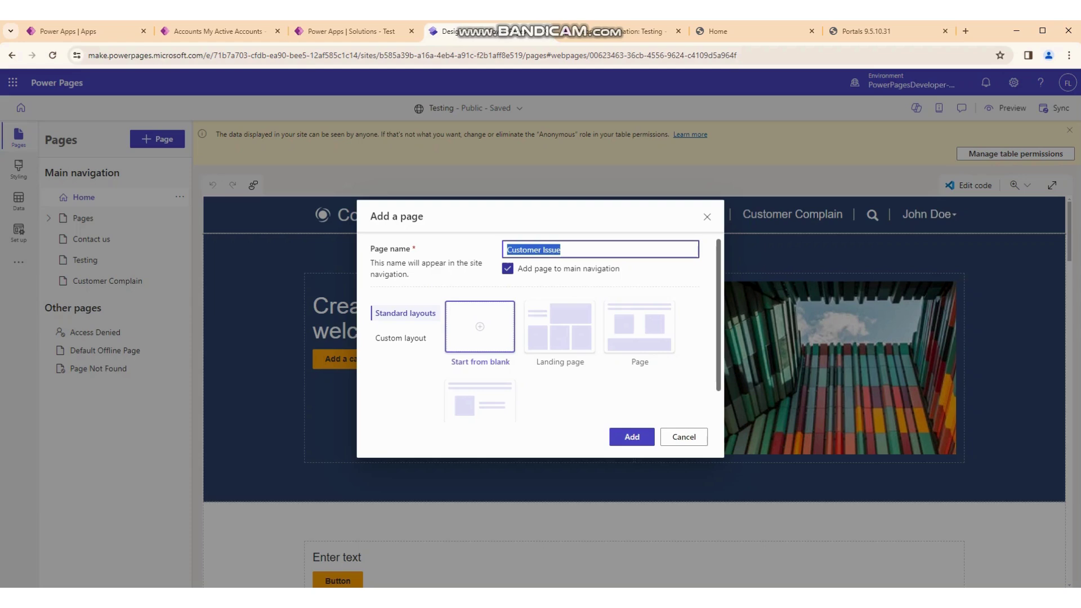
key(Return)
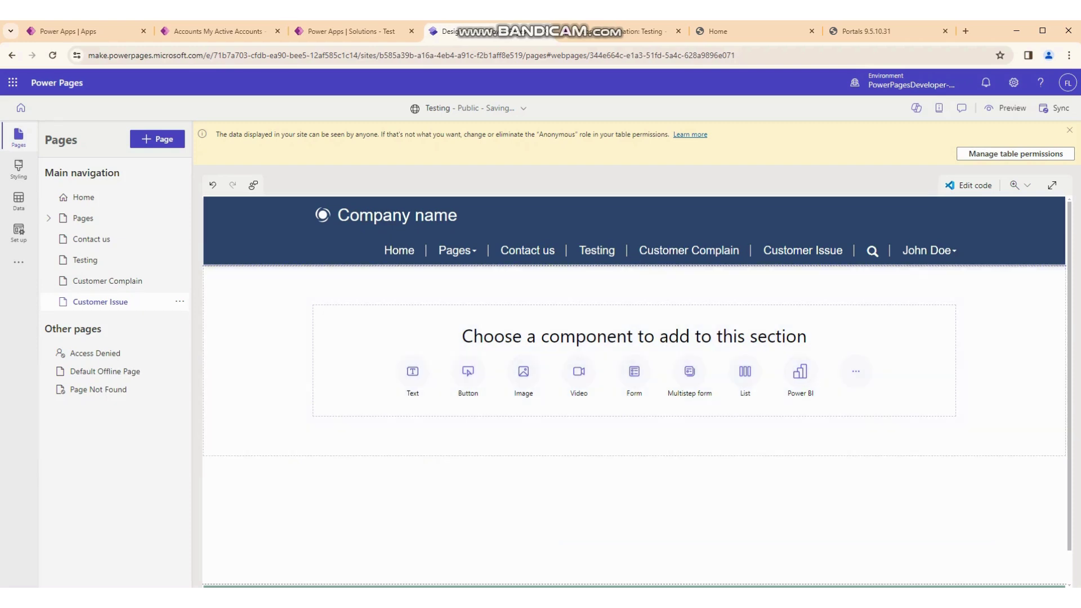
Step: Switch to the Test solution in Power Apps and open the forms of the Customer Complain table
click(217, 31)
click(84, 31)
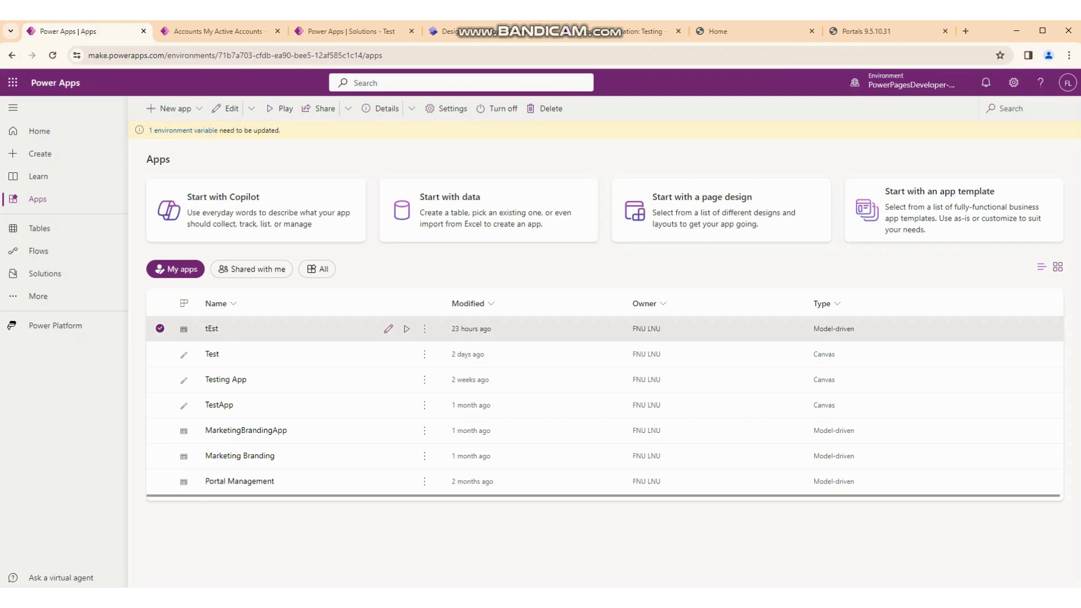
click(351, 31)
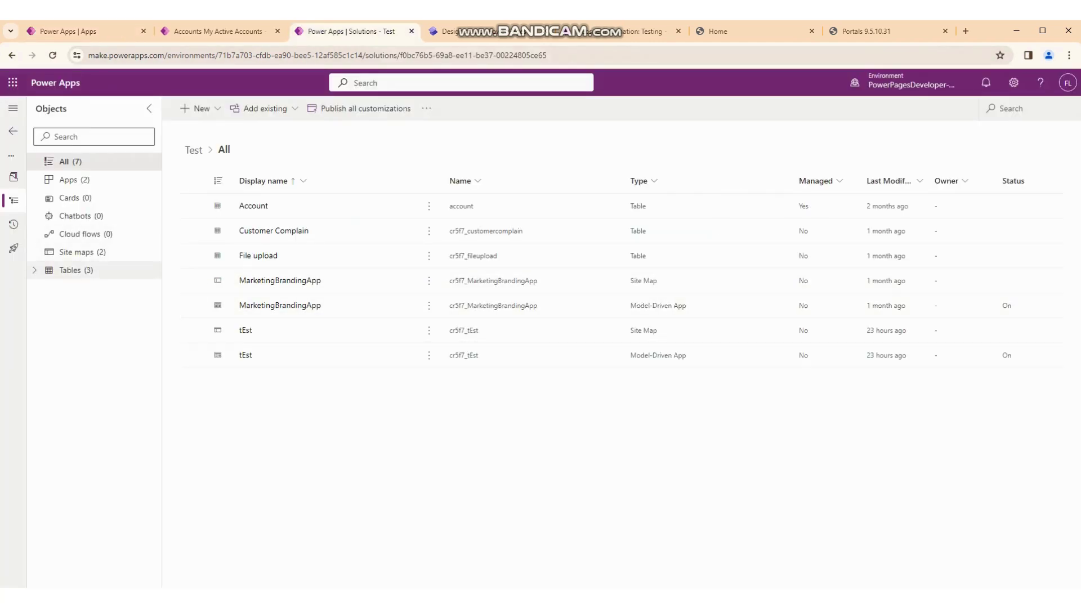
click(34, 270)
click(94, 306)
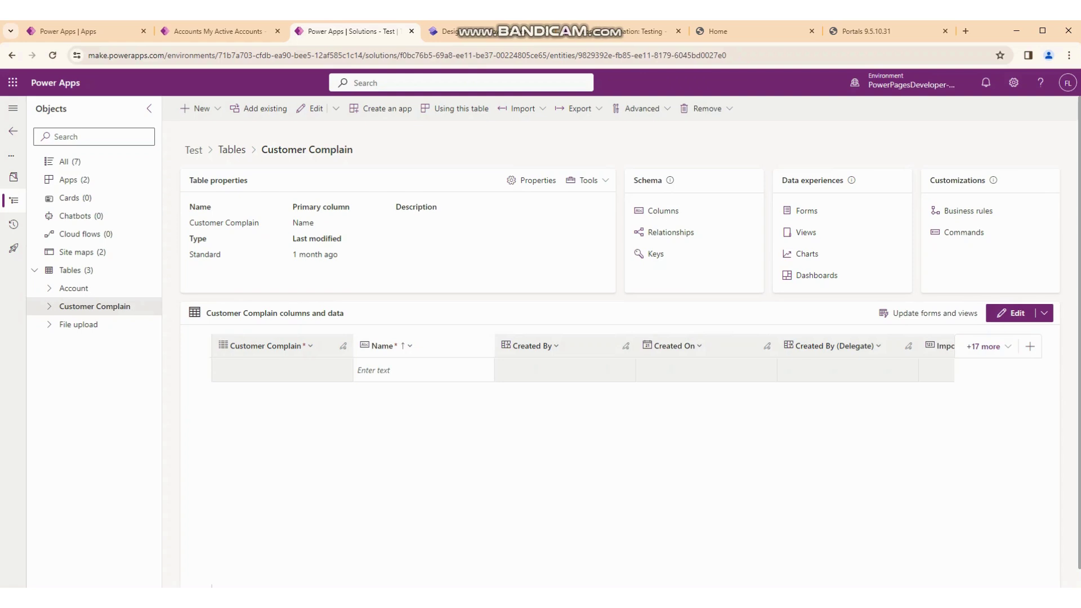
click(806, 211)
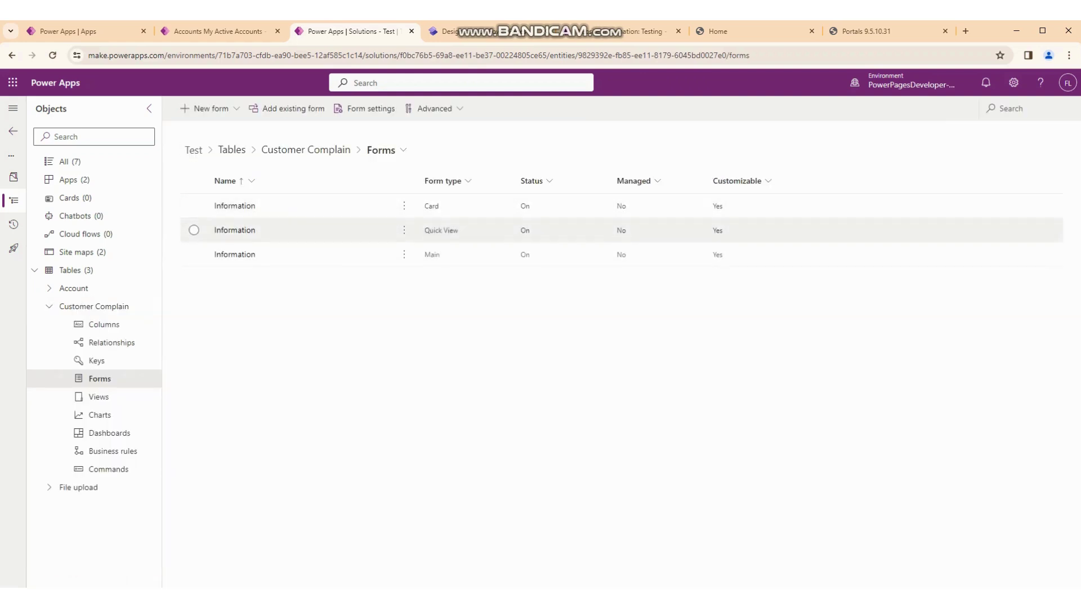
Step: Open the main Information form for editing in a new tab and examine its fields from Customer Name to Description
click(404, 255)
mouse_move(488, 276)
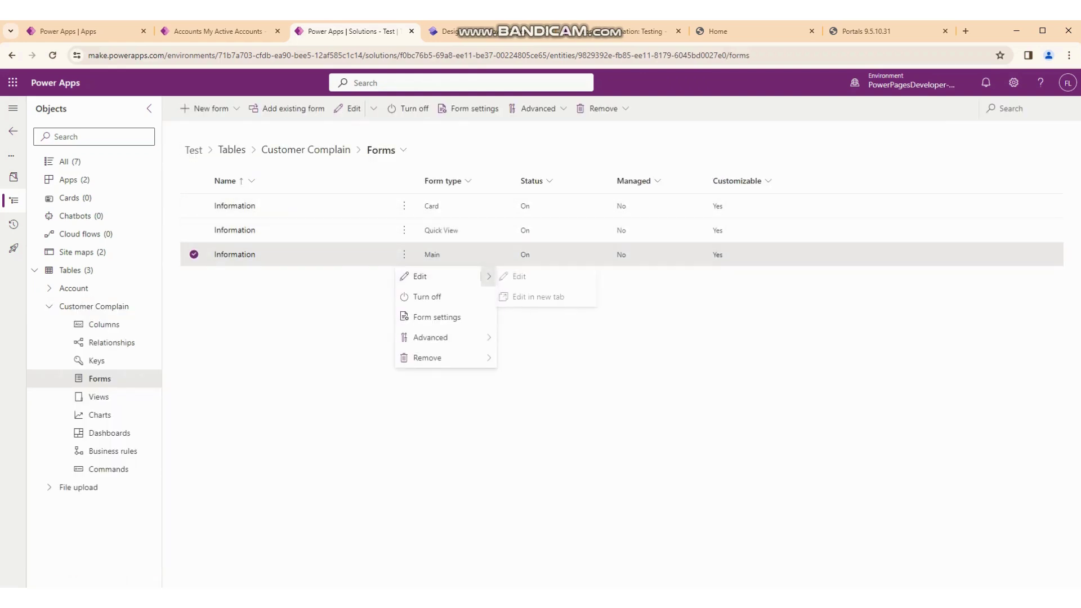
click(541, 297)
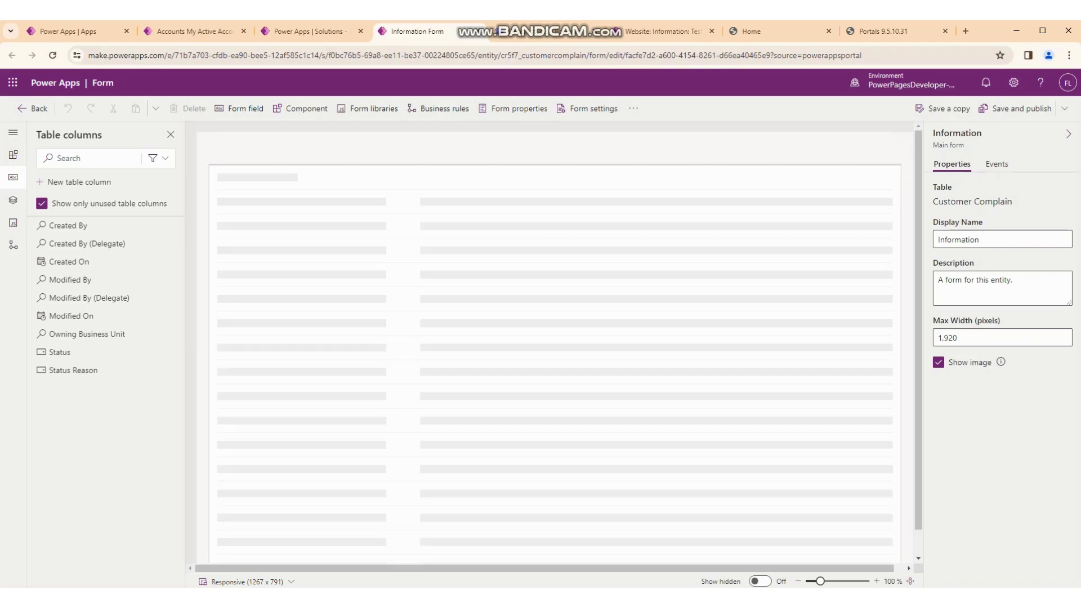
click(549, 220)
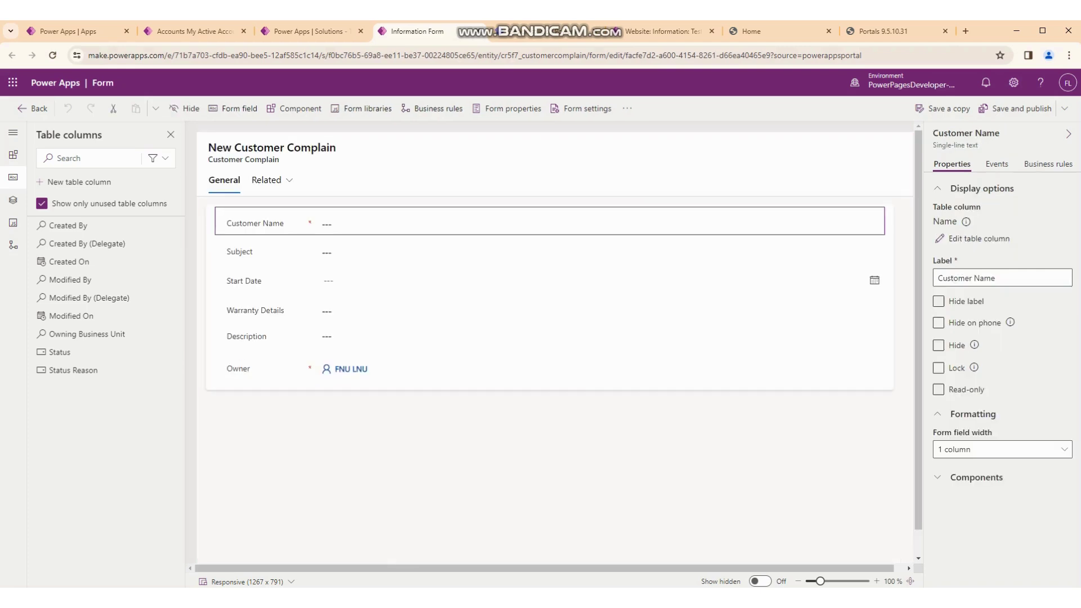
click(549, 250)
click(549, 279)
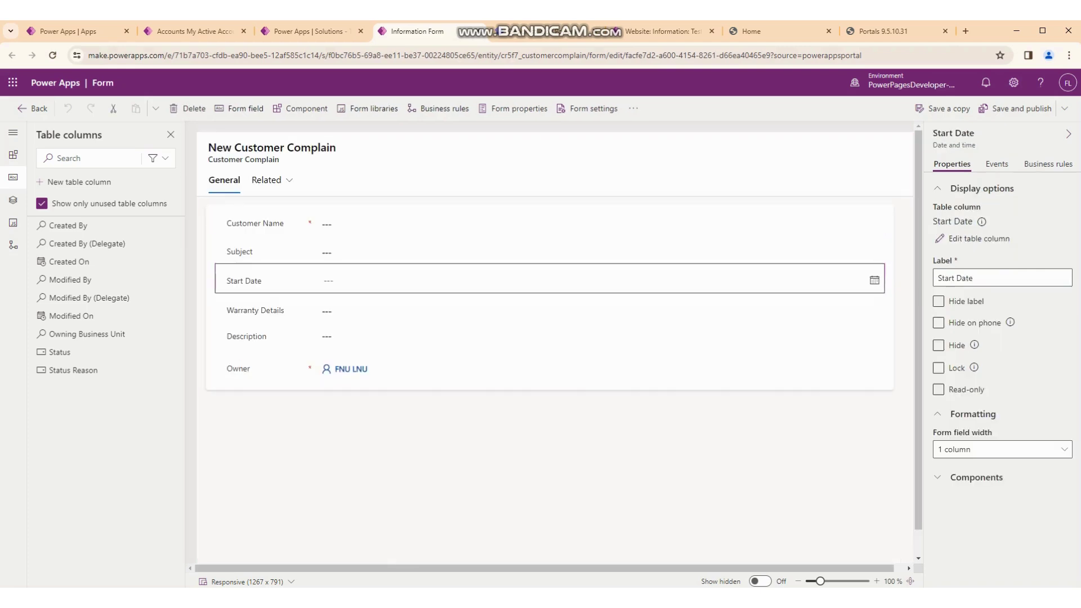
click(549, 307)
click(549, 337)
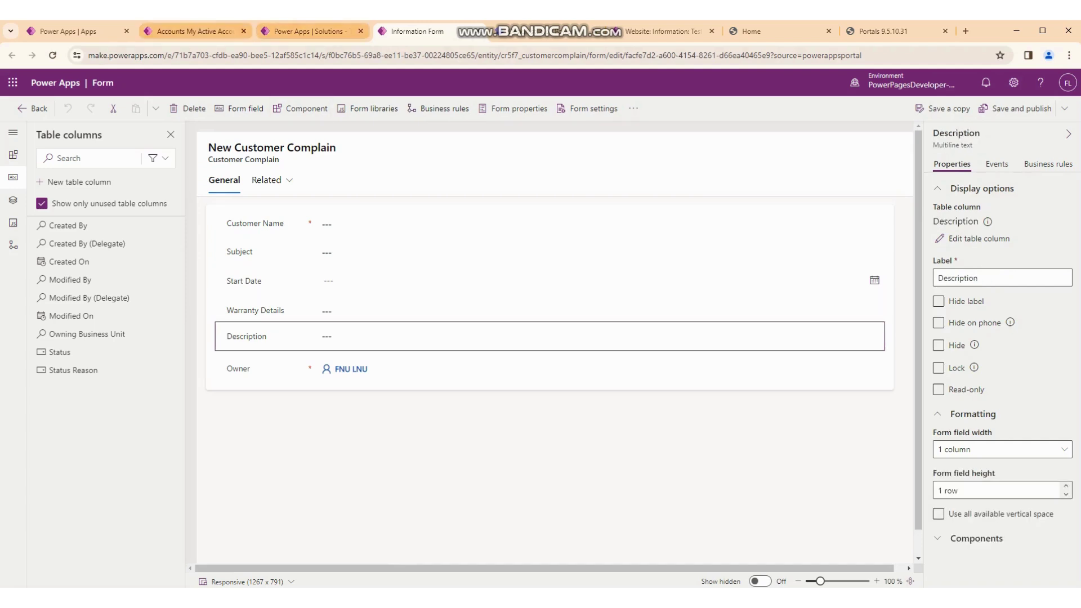
Step: Return to the Test solution and view the overview of the Customer Complain table
click(308, 31)
click(194, 31)
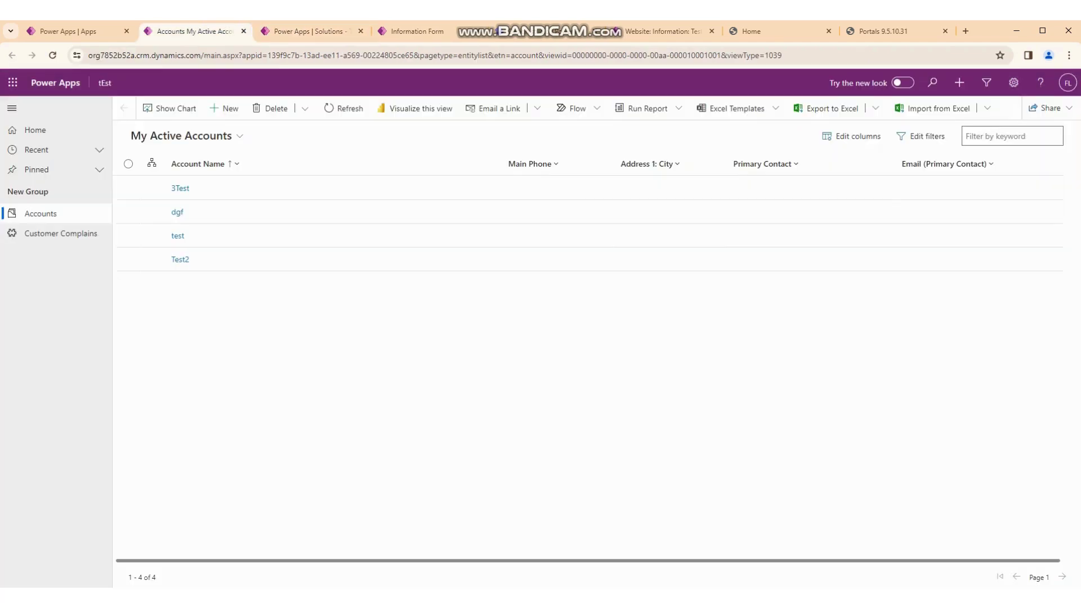
click(308, 31)
click(616, 364)
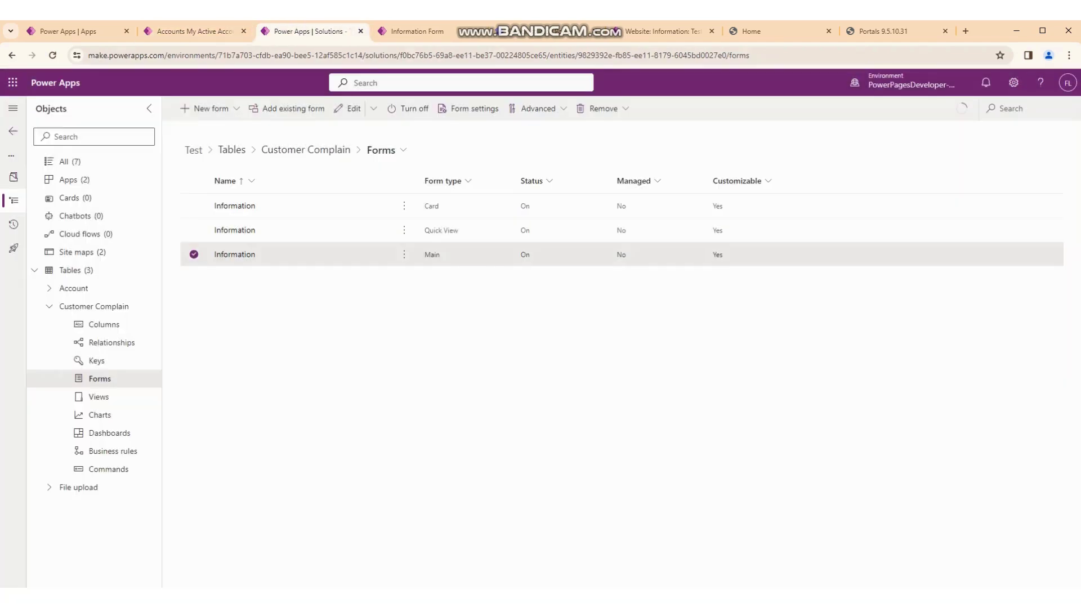
click(94, 306)
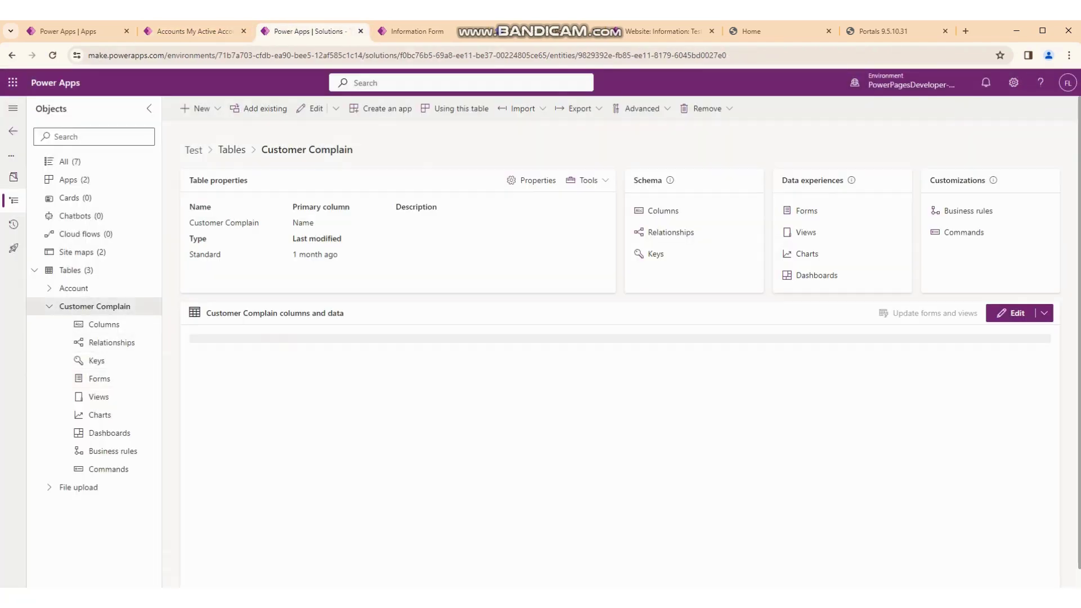
Step: Switch to Power Pages and start a new form in the Customer Issue page's section, with Customer Complain as its table
click(545, 31)
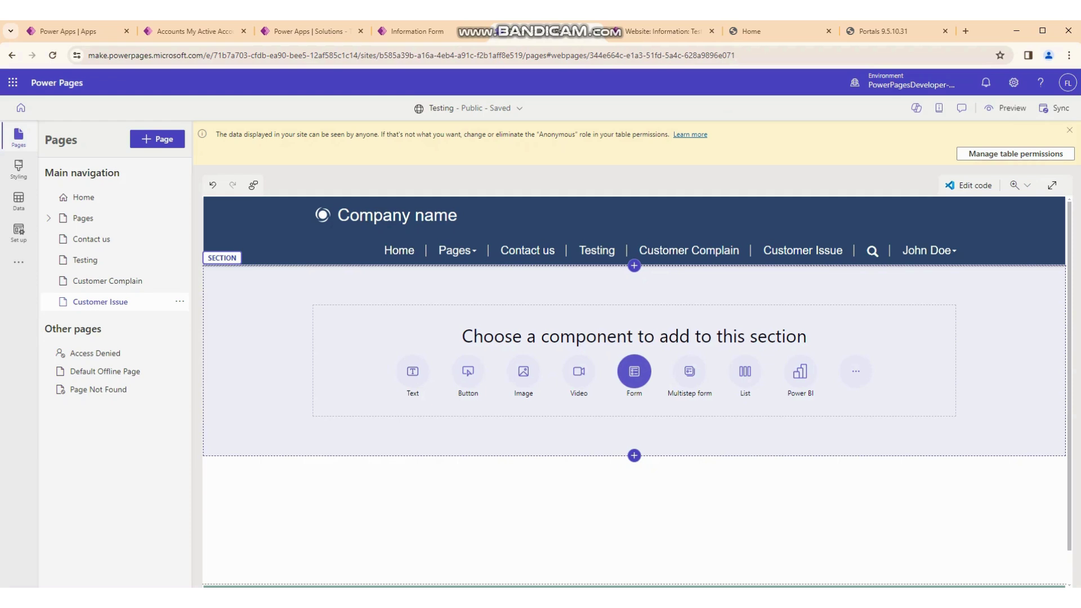
click(634, 371)
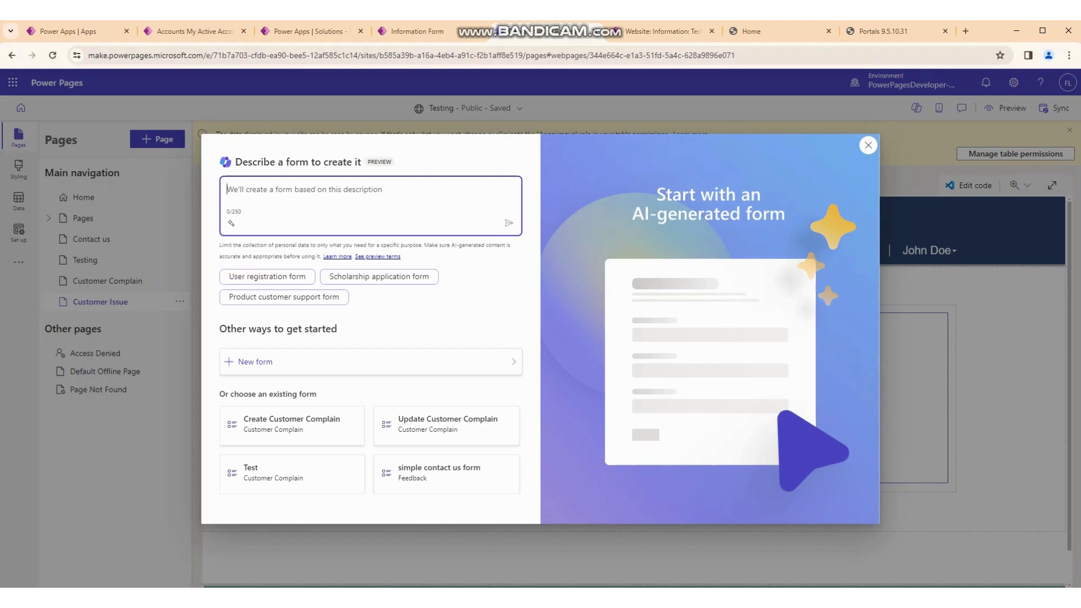
click(256, 362)
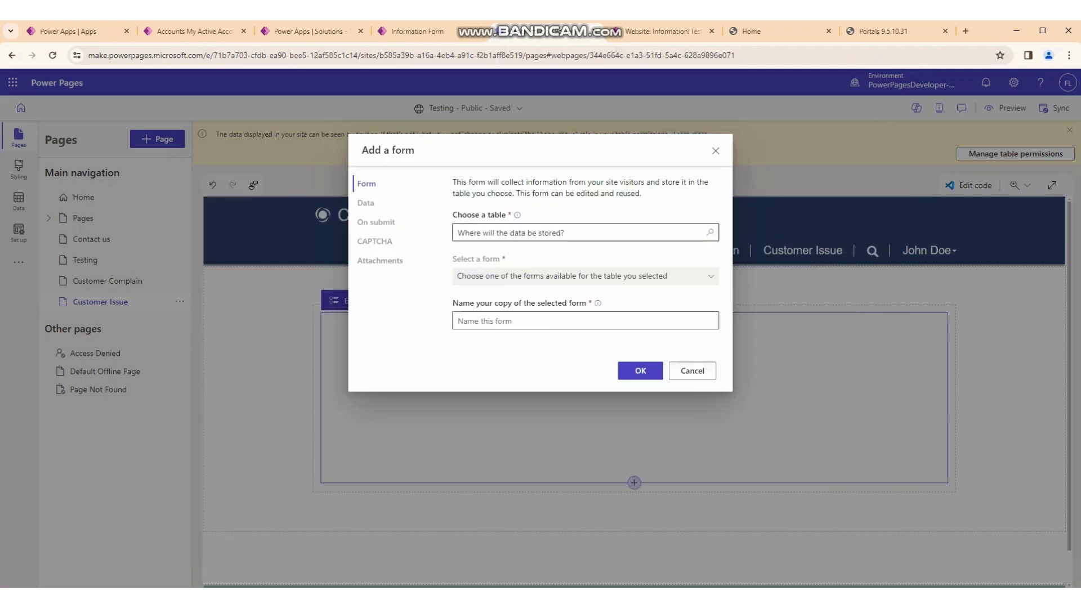
click(518, 233)
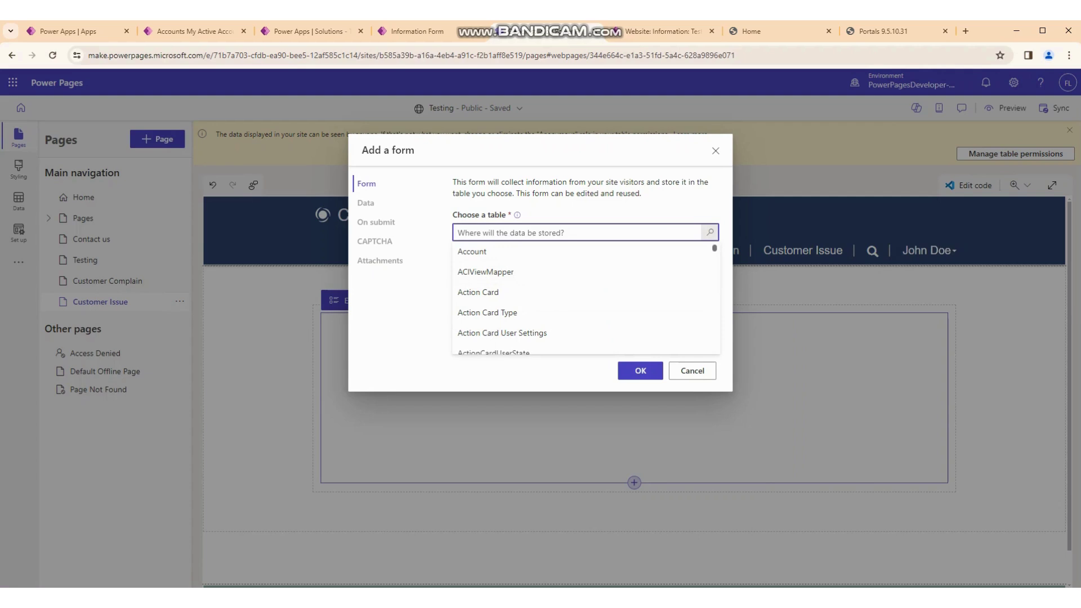
text(customer c)
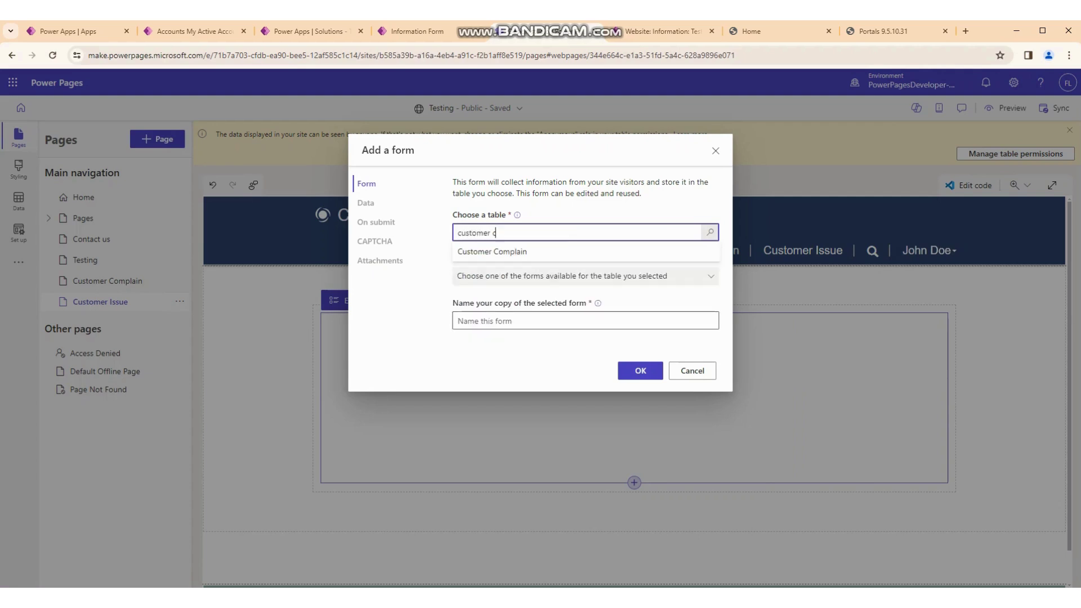
click(491, 252)
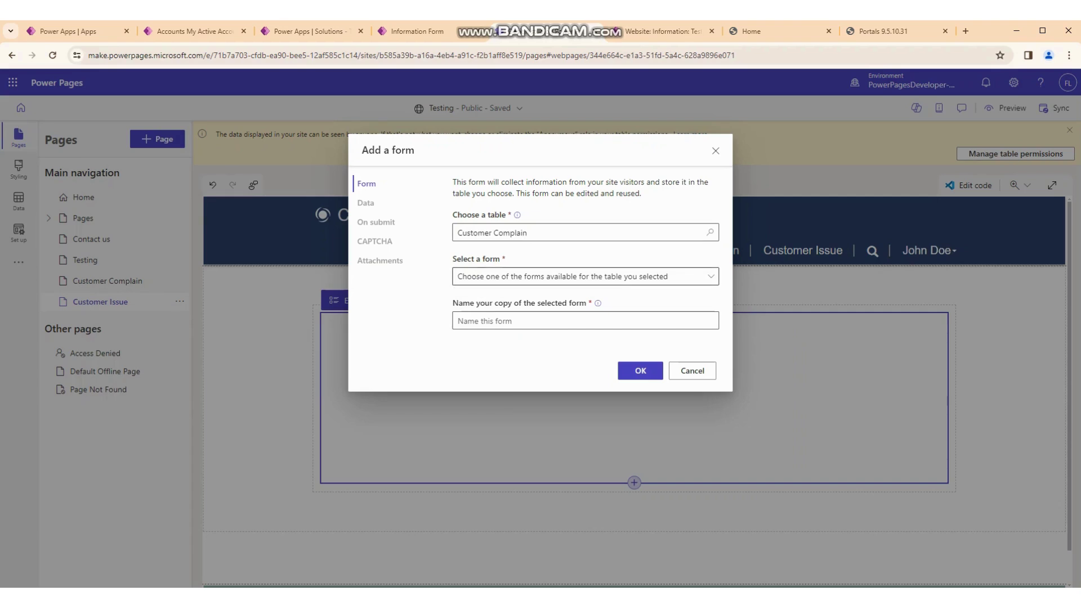
Step: Base the new form on the Information form and name its copy Basic Customer Information
click(585, 276)
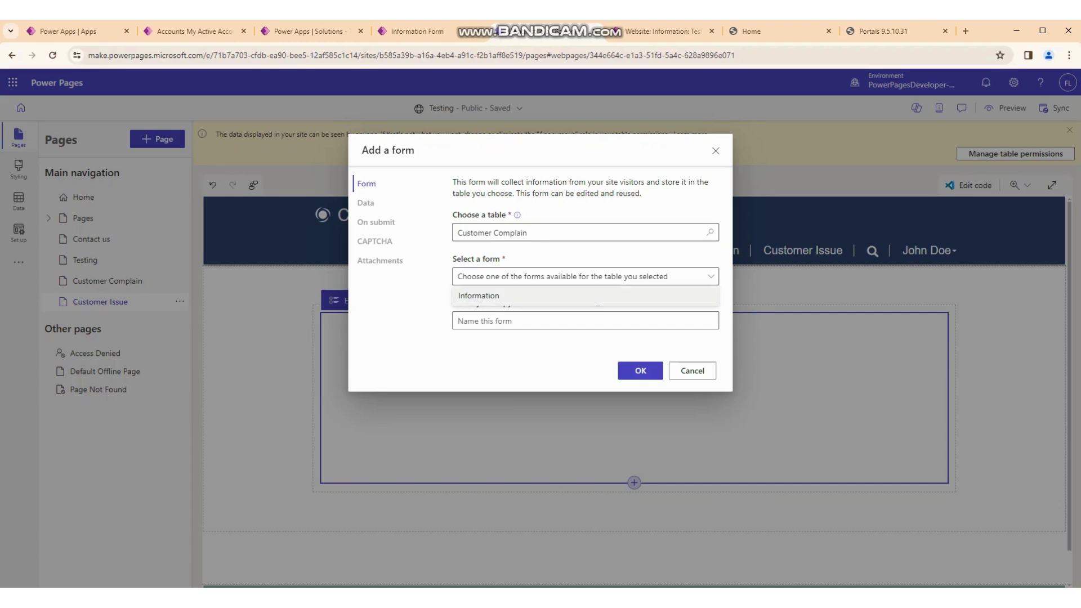
click(586, 296)
key(Tab)
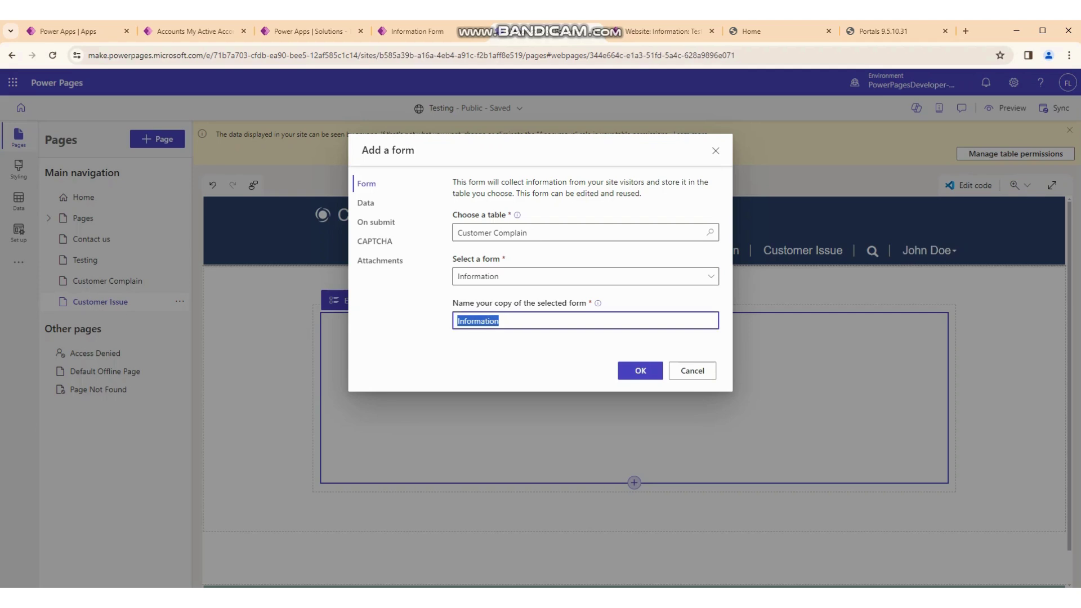
text(Basic FO)
key(BackSpace)
key(BackSpace)
text(Customer Information)
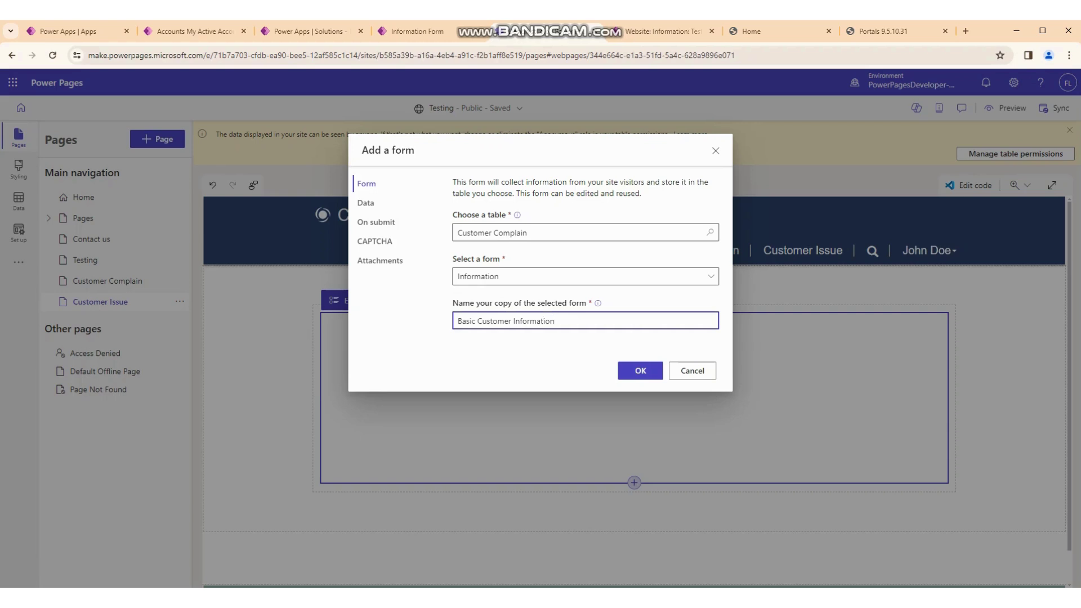
Step: Check the data options for the form and choose Creates a new record
click(366, 203)
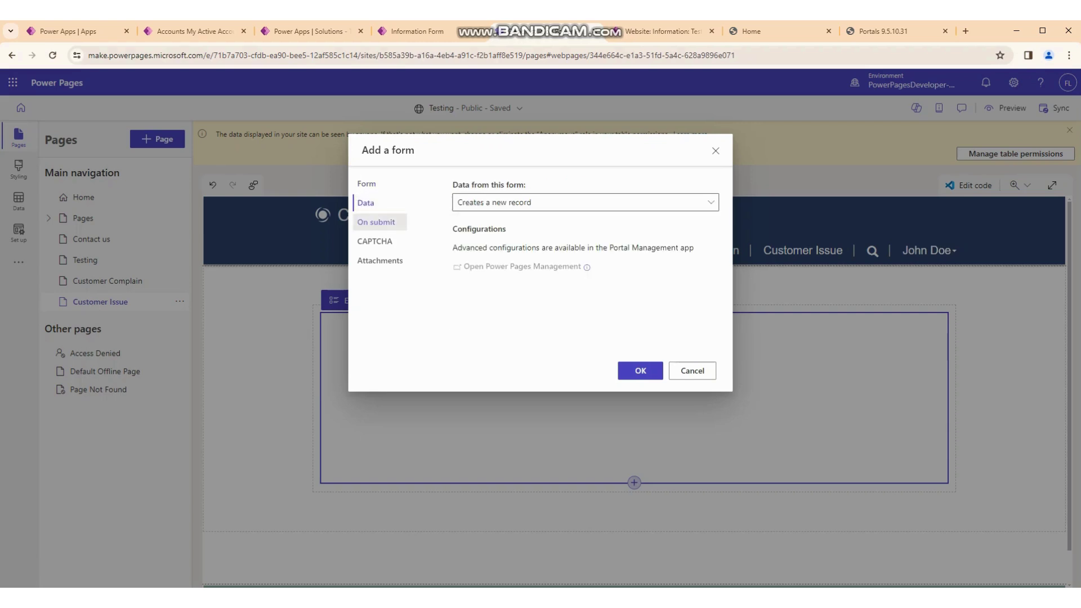
click(585, 203)
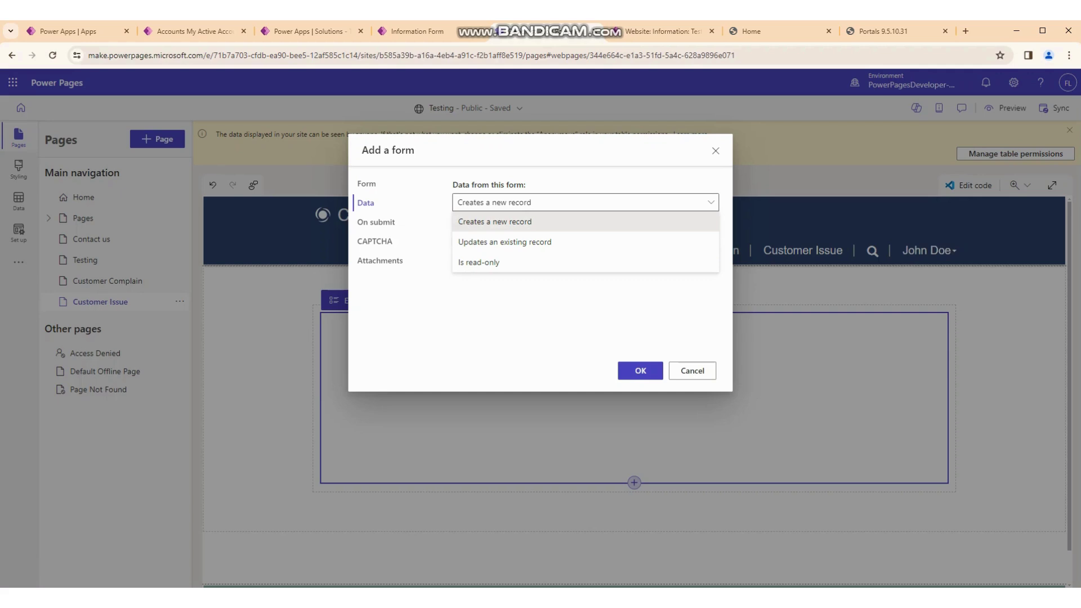
click(495, 221)
click(584, 202)
click(495, 222)
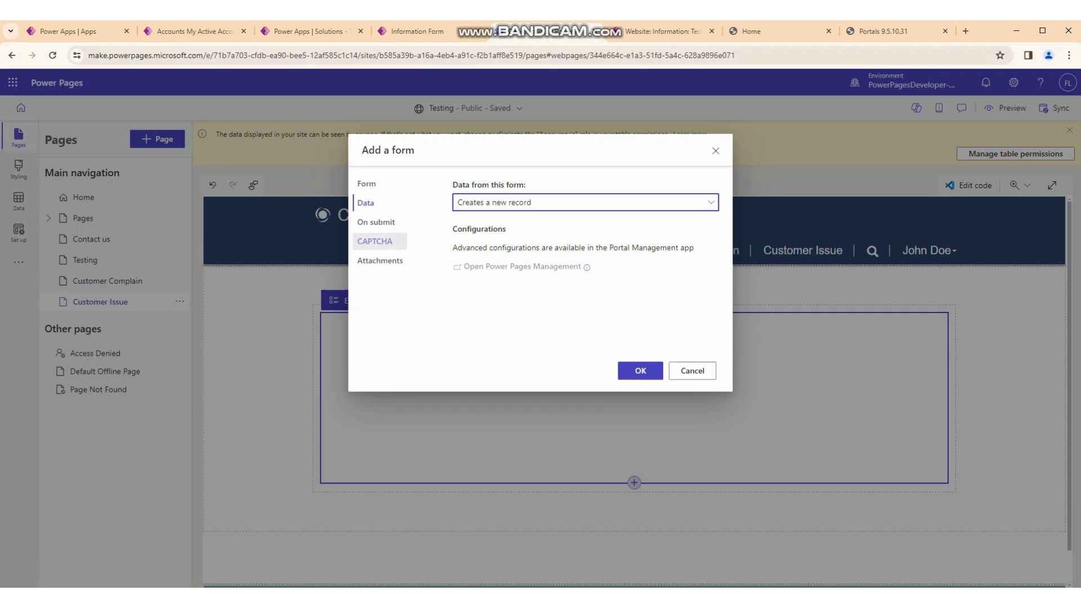
Step: Examine the form's on-submit behaviour and its display message
click(375, 241)
click(376, 222)
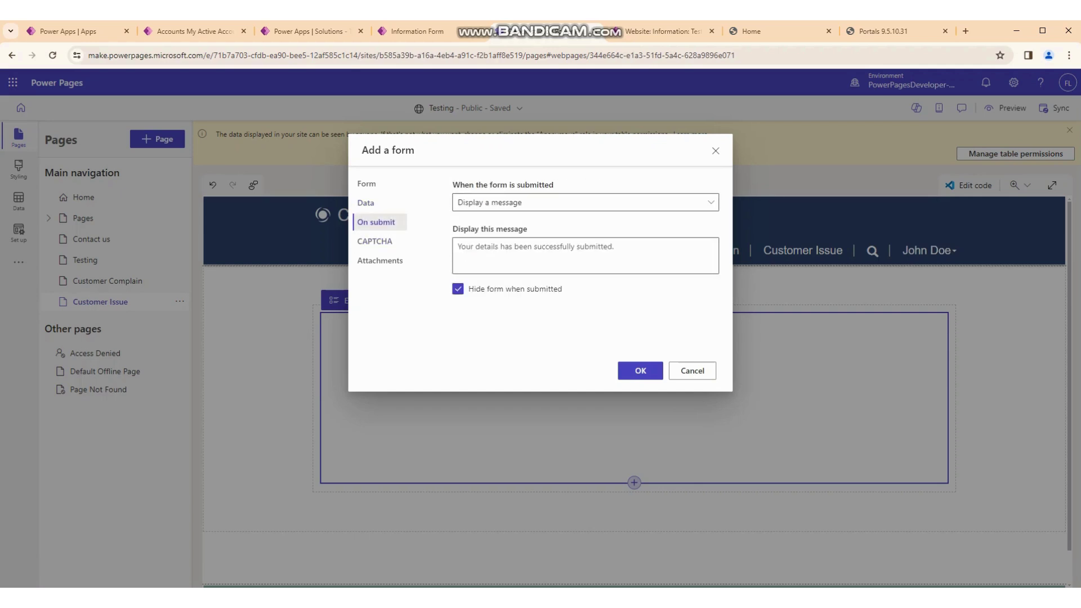
click(457, 246)
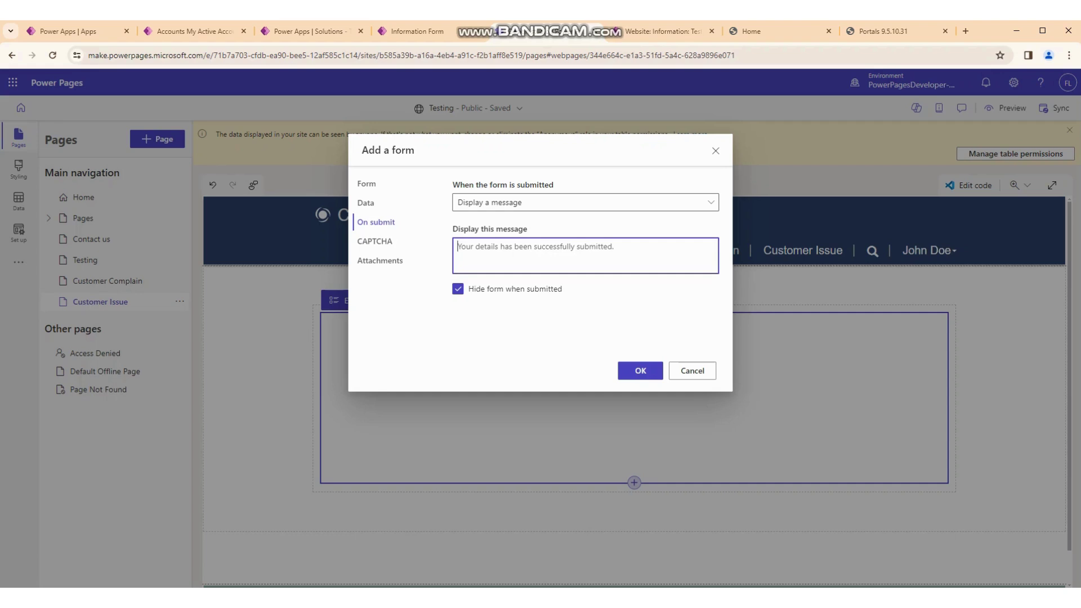
Step: Turn off CAPTCHA for both authenticated and anonymous users of the form
click(375, 241)
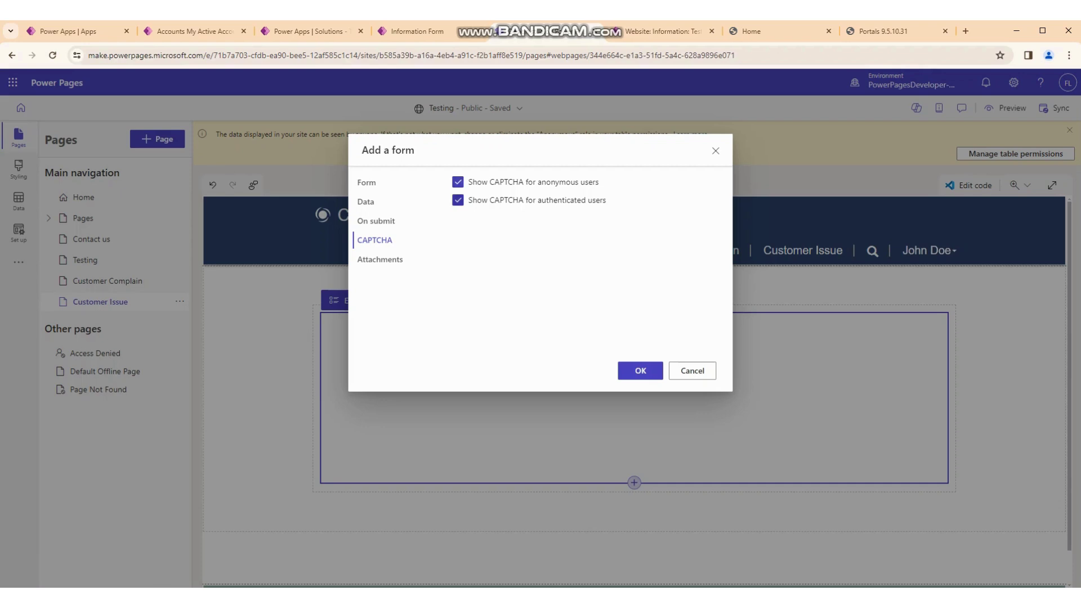
click(458, 200)
click(458, 182)
Step: Check the form's attachment and table settings, and insert the configured form into the Customer Issue page
click(380, 259)
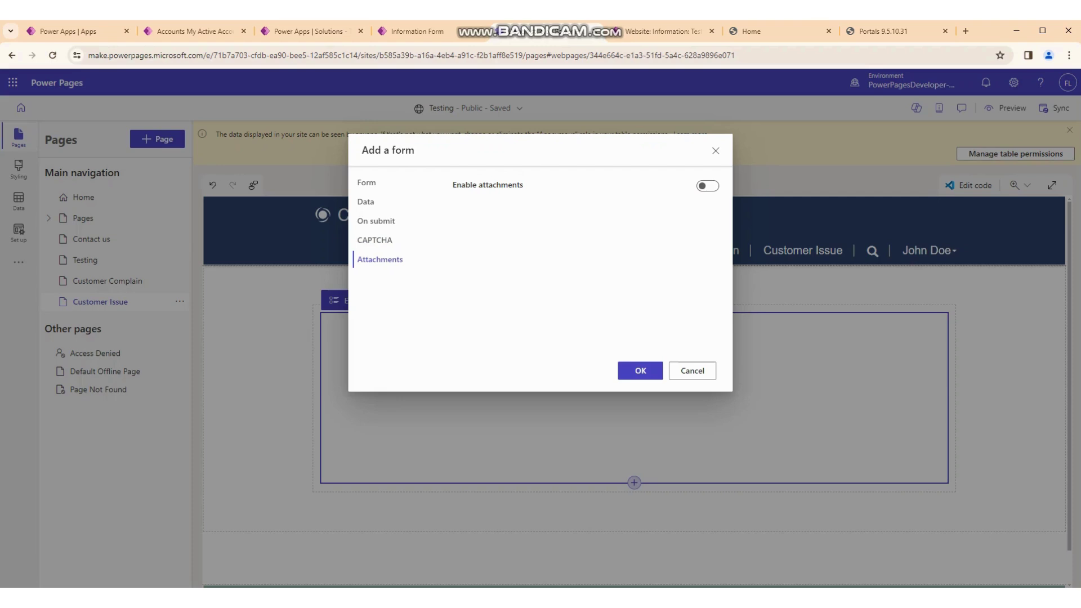
click(366, 182)
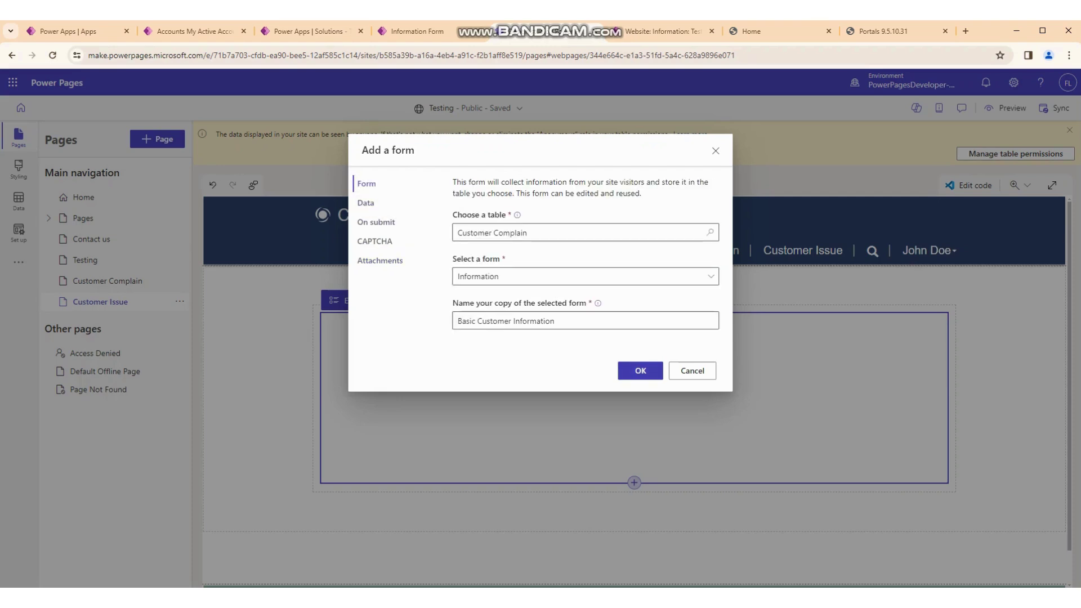
click(640, 370)
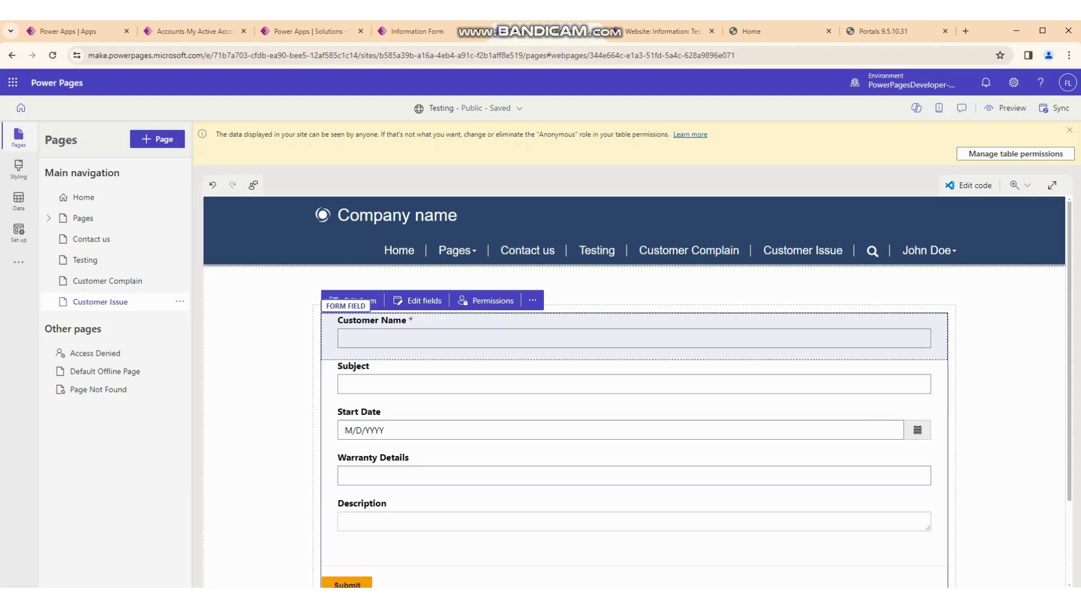
Step: Compare the form inserted on the Customer Issue page with the fields of the Customer Complain Information form in Power Apps
scroll(634, 383, down, 1)
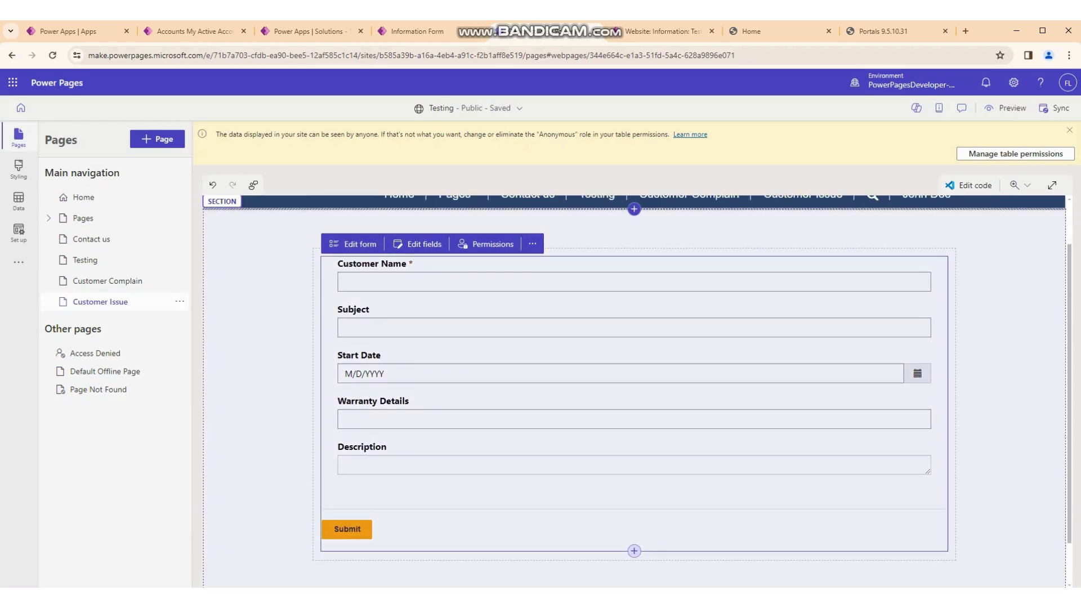
click(634, 228)
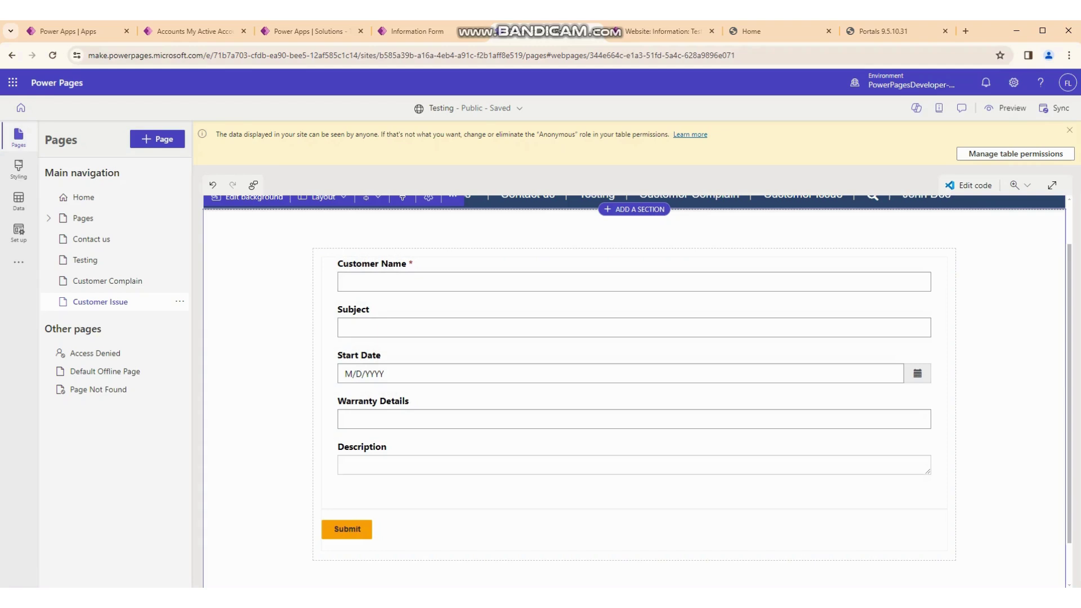
click(417, 31)
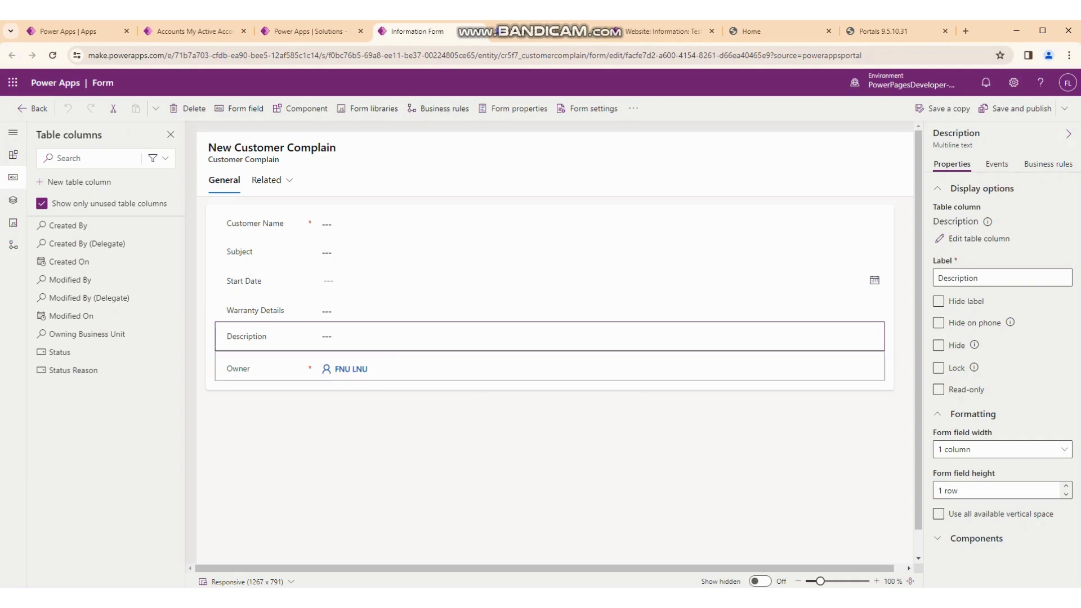
click(550, 366)
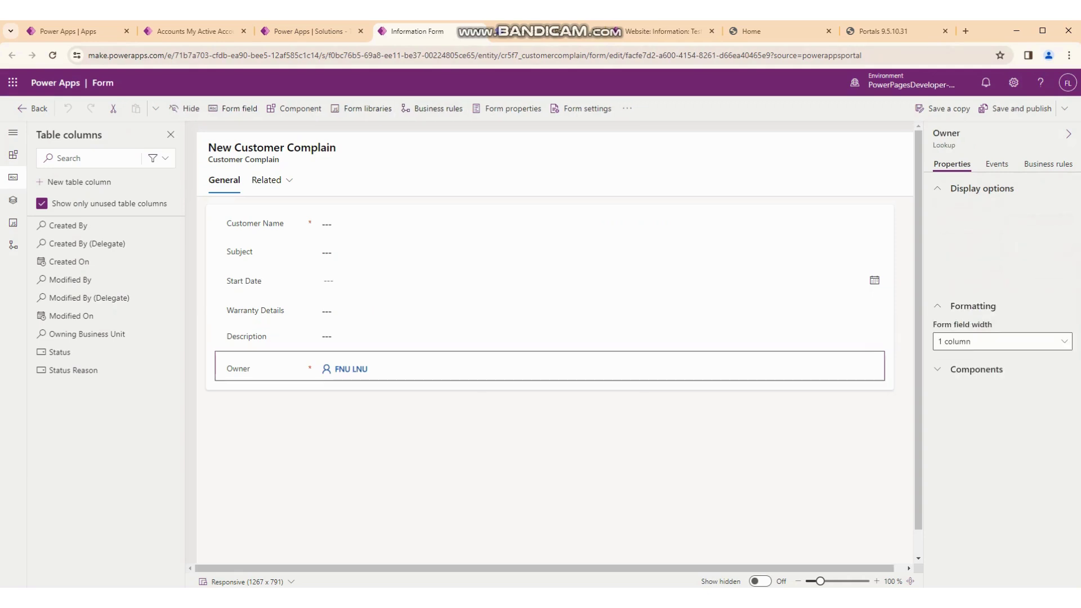
key(ctrl+Tab)
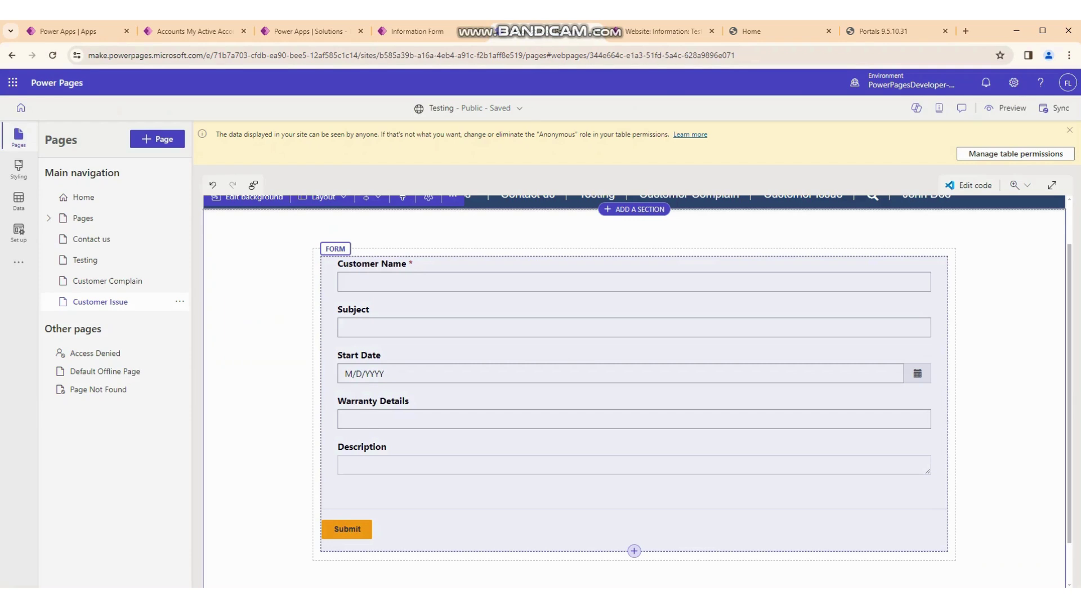
Step: Sync the Testing site's configuration from the Customer Issue page
scroll(634, 394, up, 1)
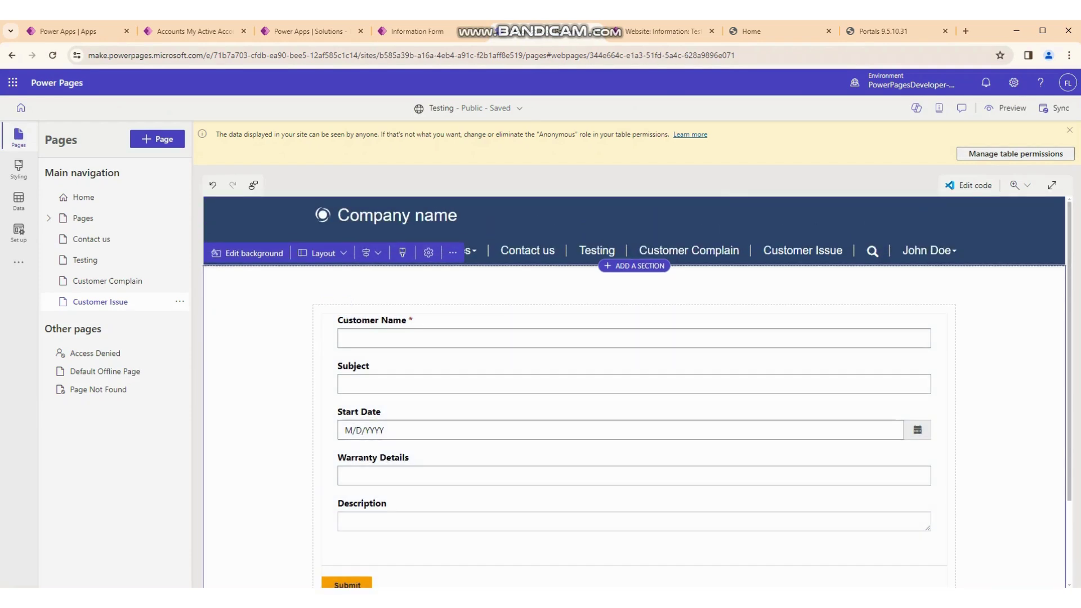
key(ctrl+alt+d)
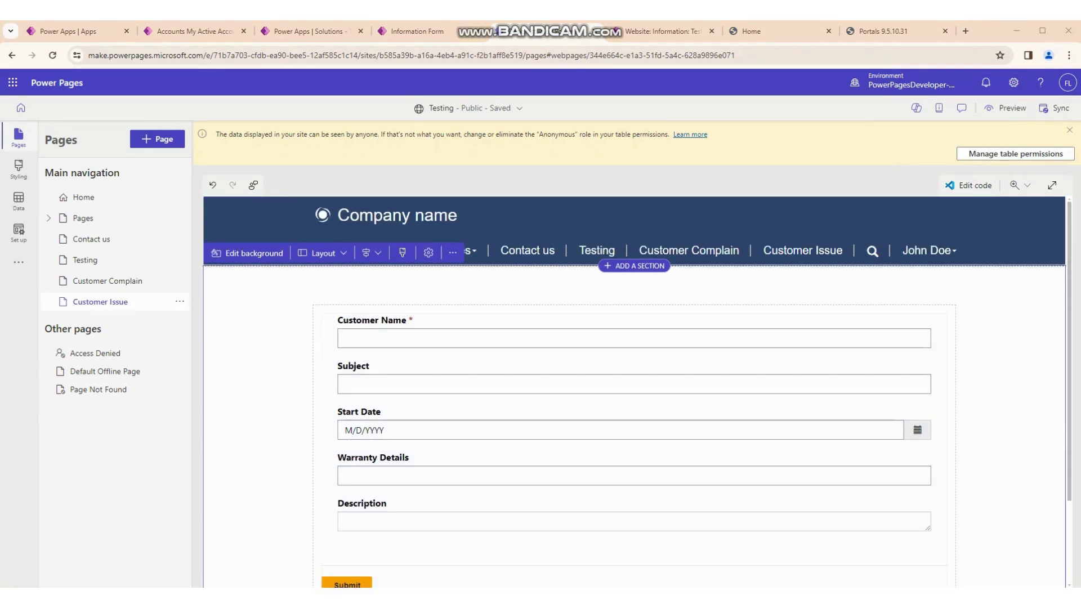
drag(1036, 96, 1062, 126)
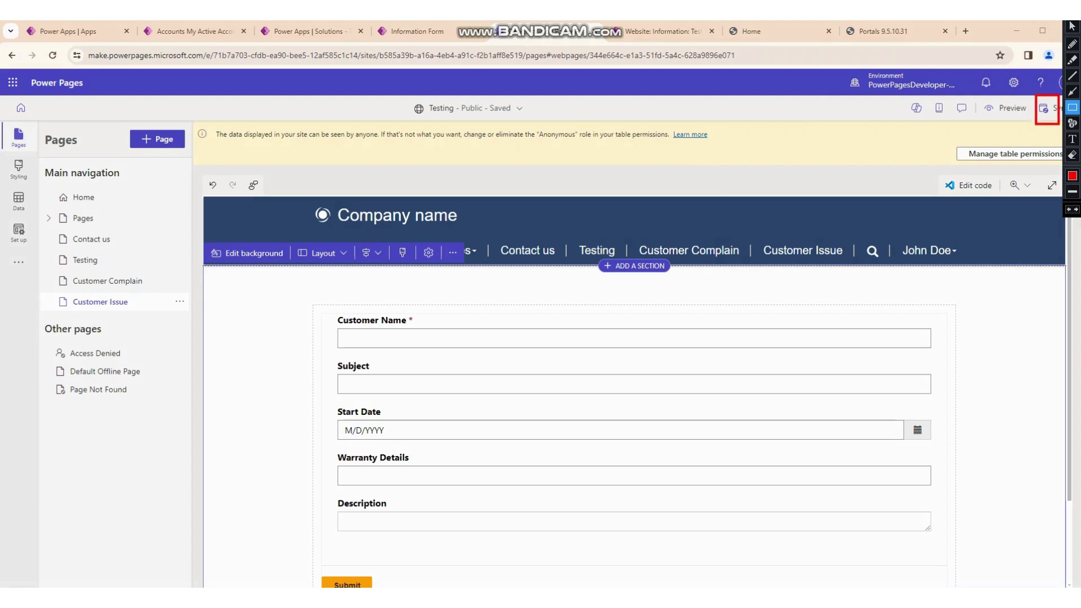
key(Escape)
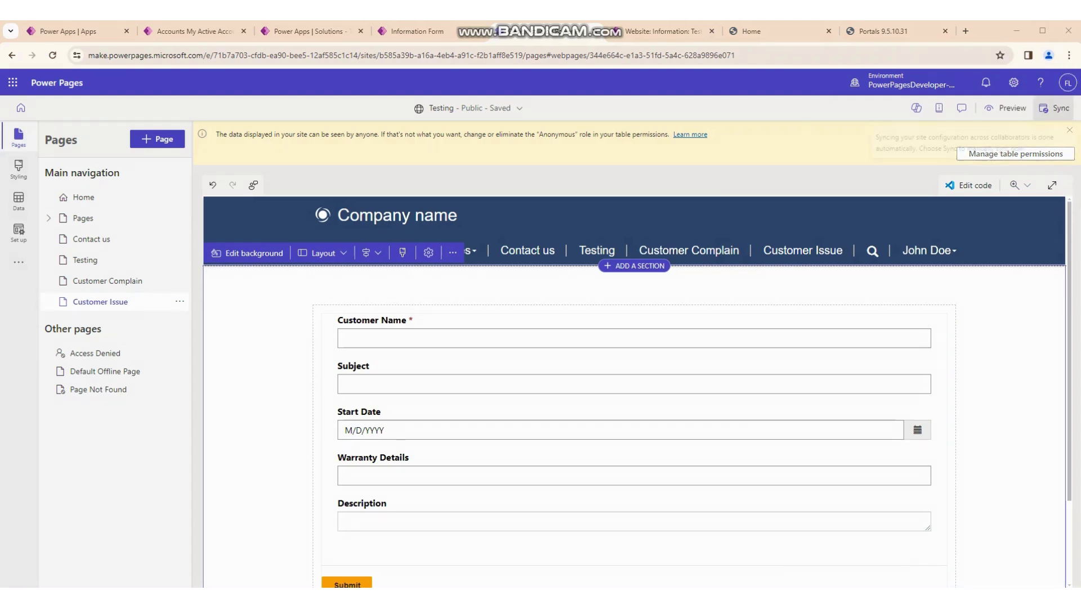
click(1054, 109)
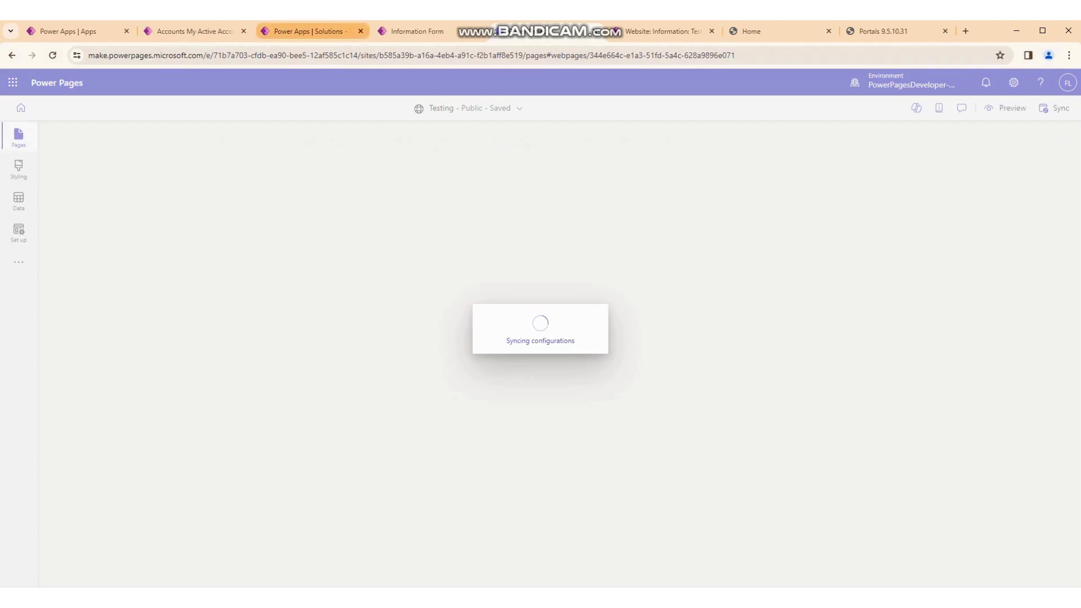
Step: Switch to Power Pages Management and open the existing Customer Complain table permission
click(663, 31)
scroll(55, 428, down, 3)
click(55, 461)
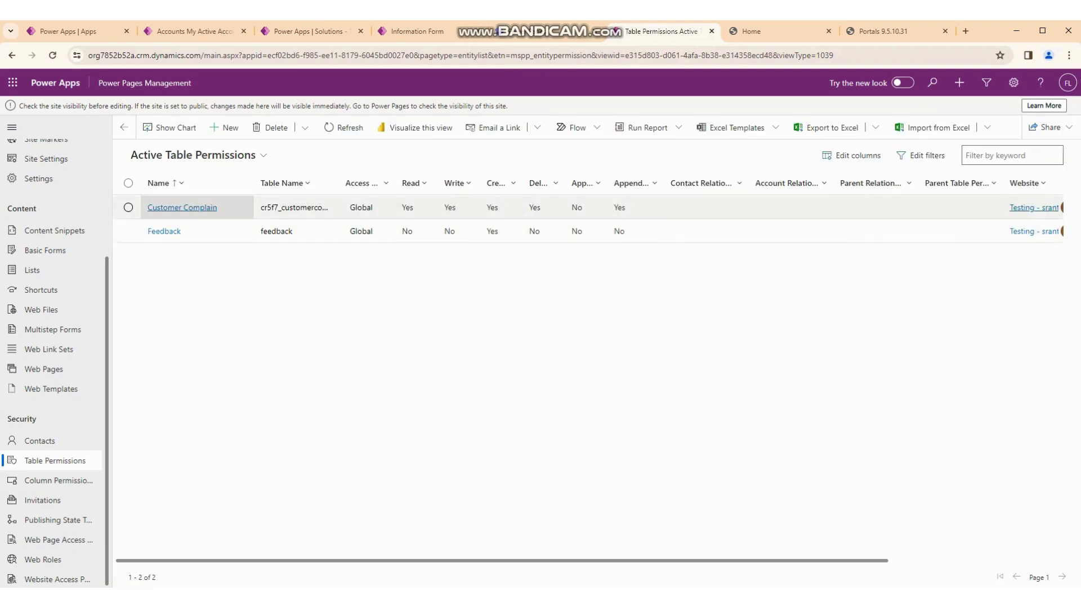
click(182, 207)
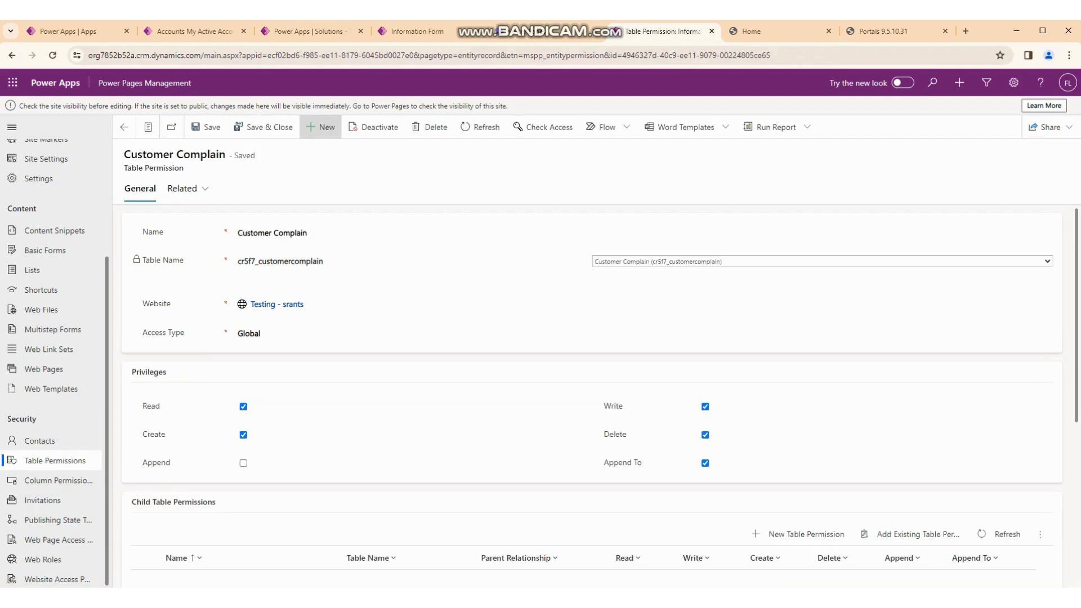
Step: Create a new table permission and name it Customer table
click(320, 127)
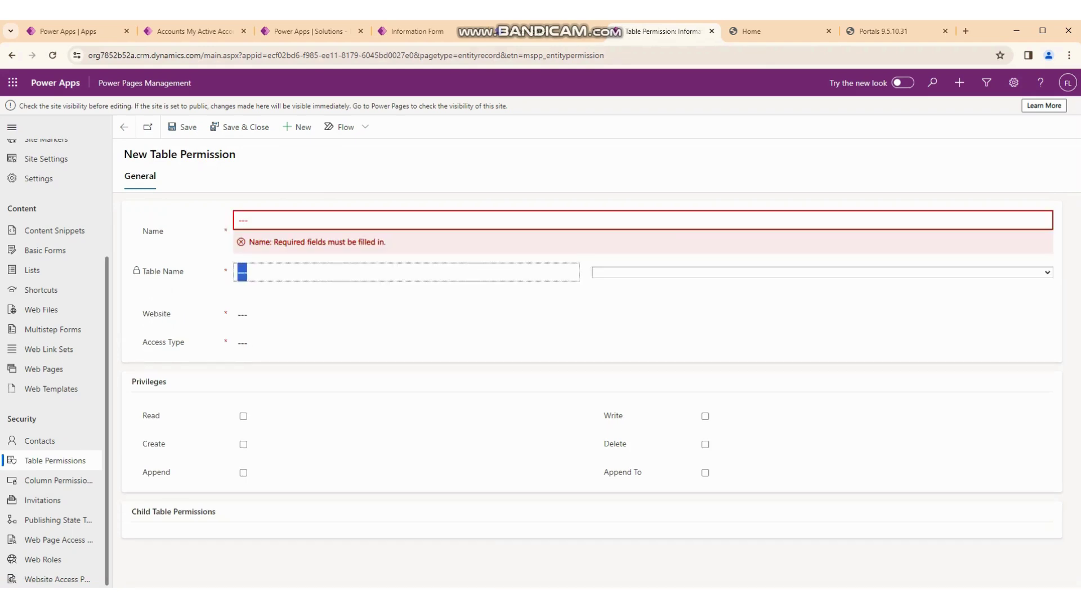
text(Cu)
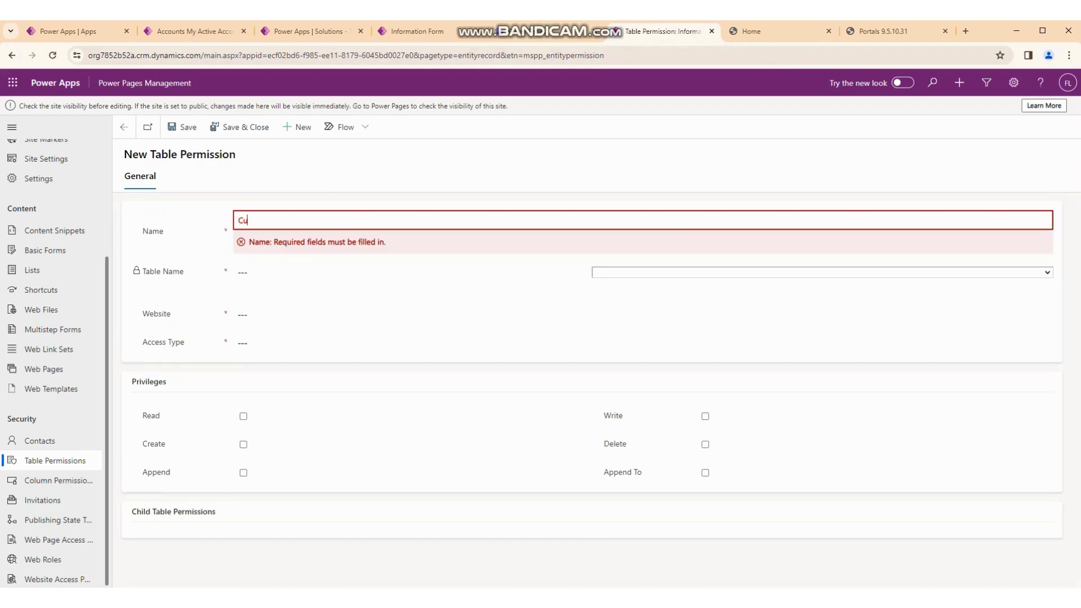
text(stoma)
text(t)
key(BackSpace)
text(er table)
Step: Set the permission's table to Customer Complain (cr5f7_customercomplain) and its website to Testing - srants
click(822, 272)
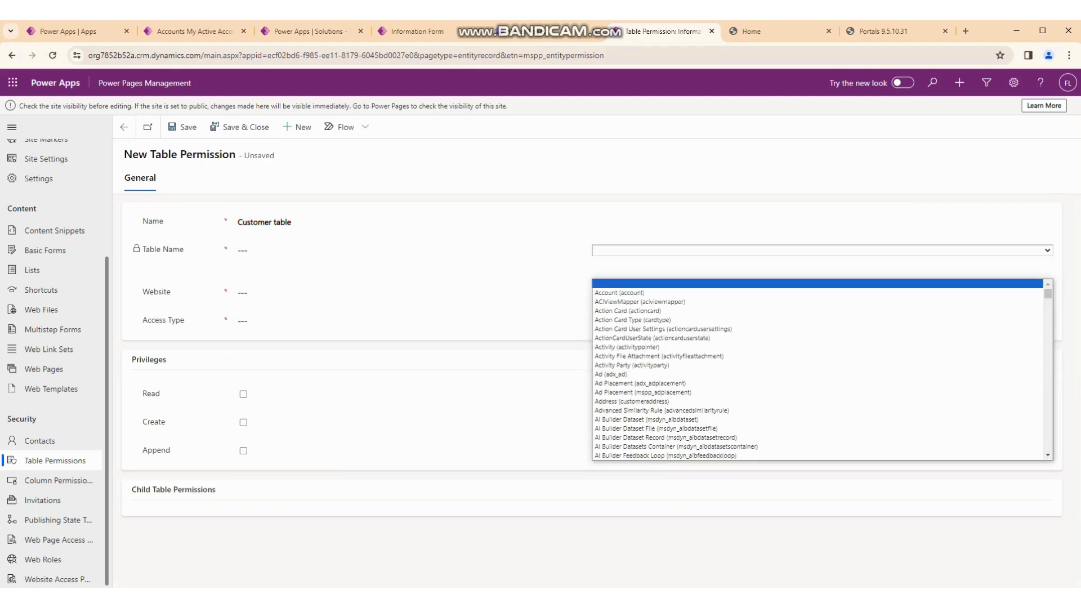
text(cus)
key(Down)
key(Down)
key(Down)
key(Down)
key(Down)
key(Down)
key(Down)
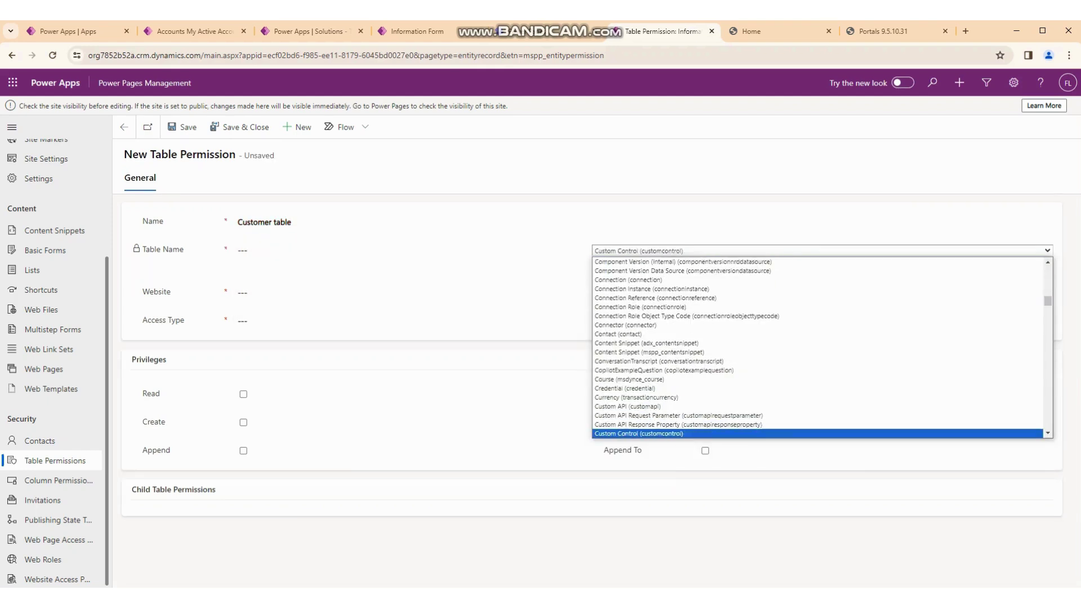
key(Down)
key(Up)
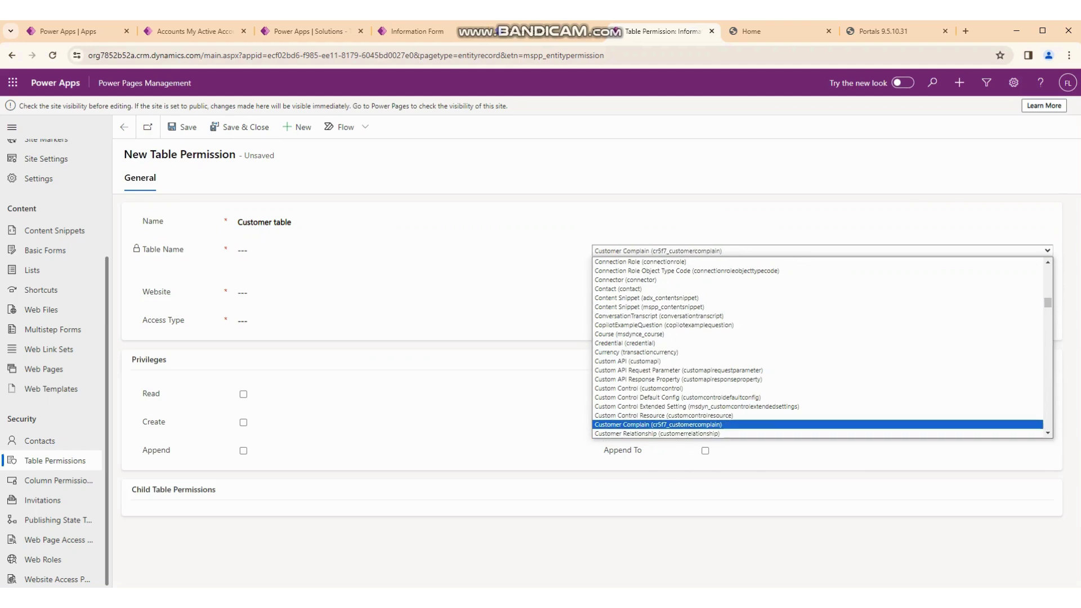
key(Return)
click(282, 292)
click(284, 331)
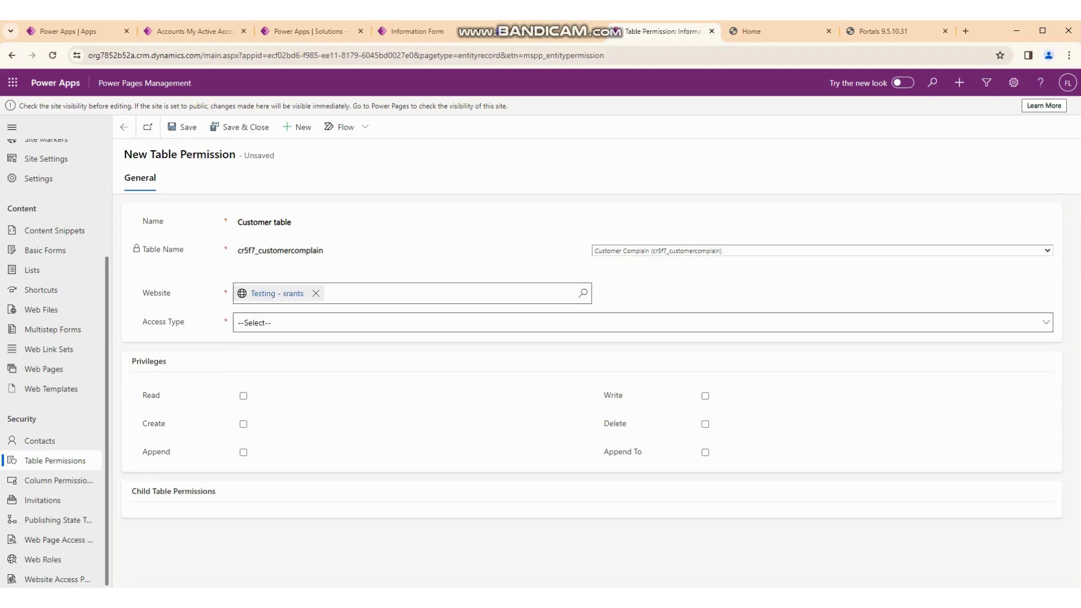
Step: Look through the available access types and set the permission's access type to Global
click(284, 323)
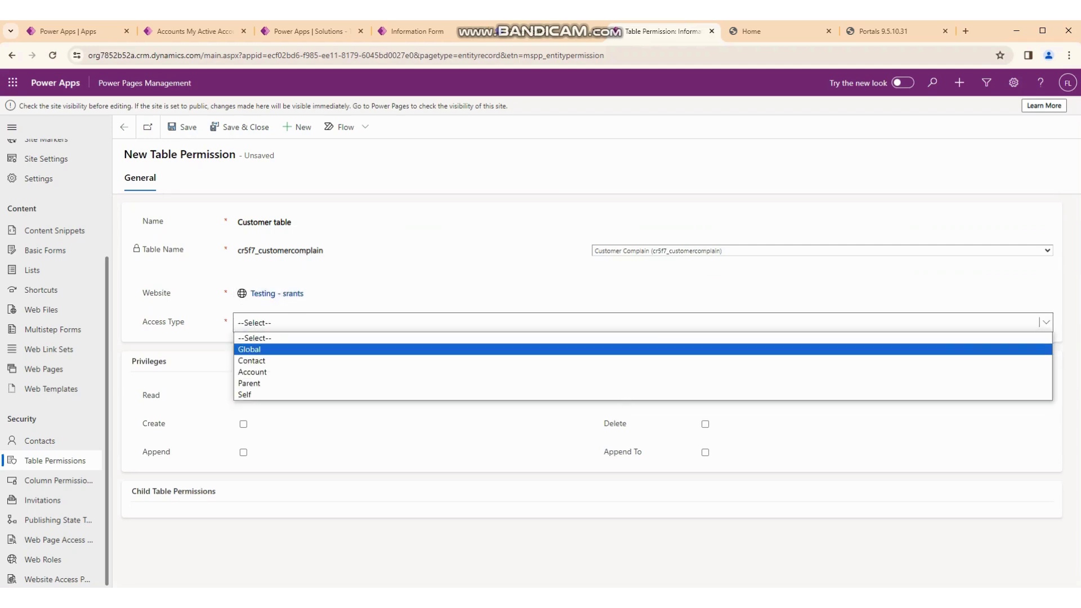
key(Up)
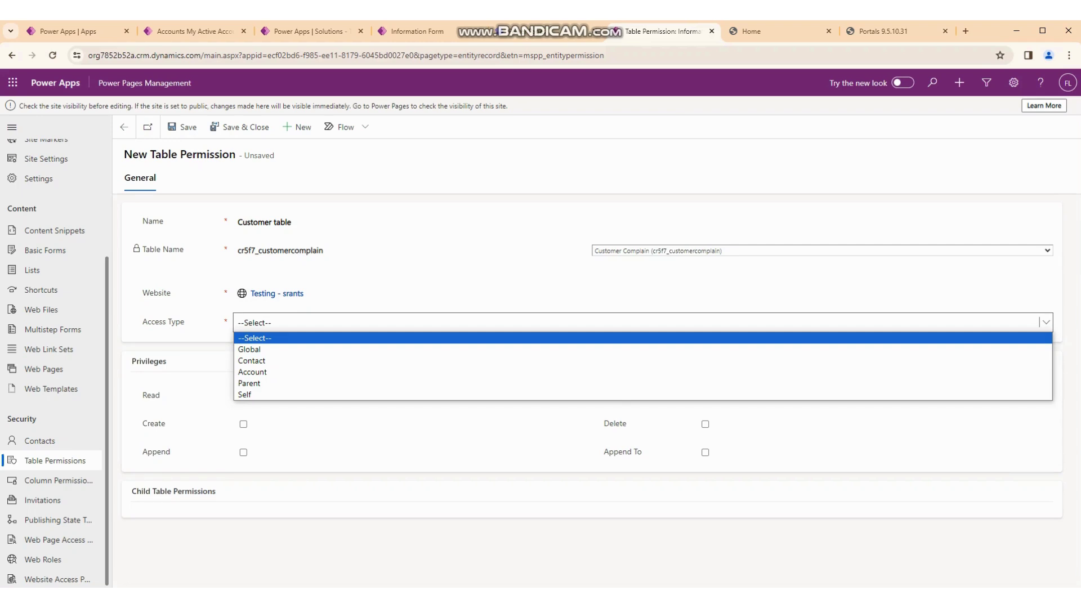
key(Down)
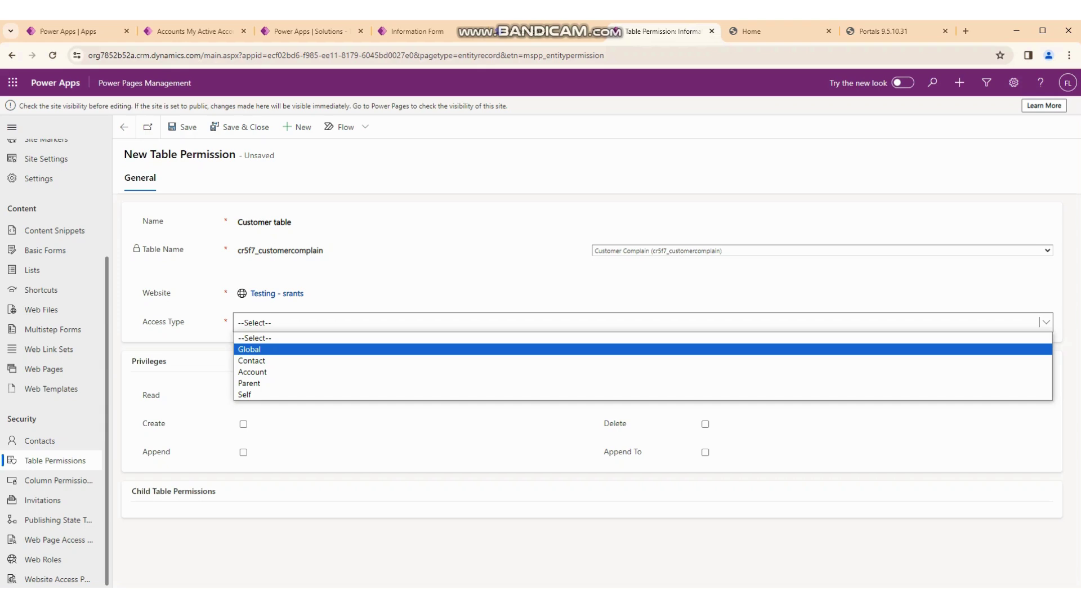
key(Down)
key(Up)
key(Down)
key(Down)
key(Down)
key(Up)
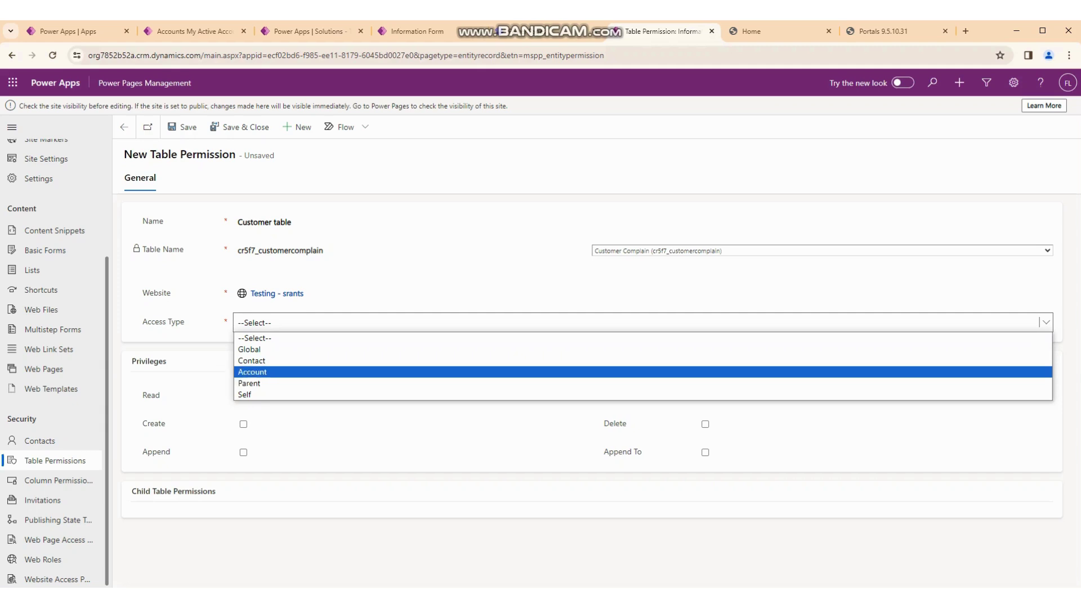
key(Up)
key(Up)
key(Up)
key(Return)
click(642, 323)
click(249, 347)
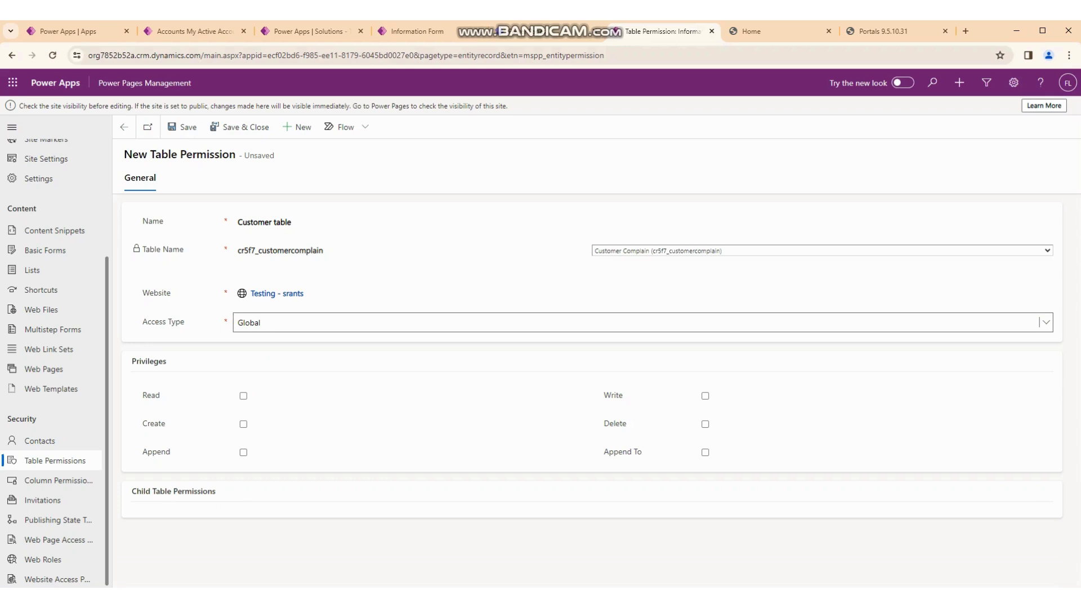
Step: Grant the Read, Create, Append, Append To, Delete and Write privileges on the new table permission
click(244, 396)
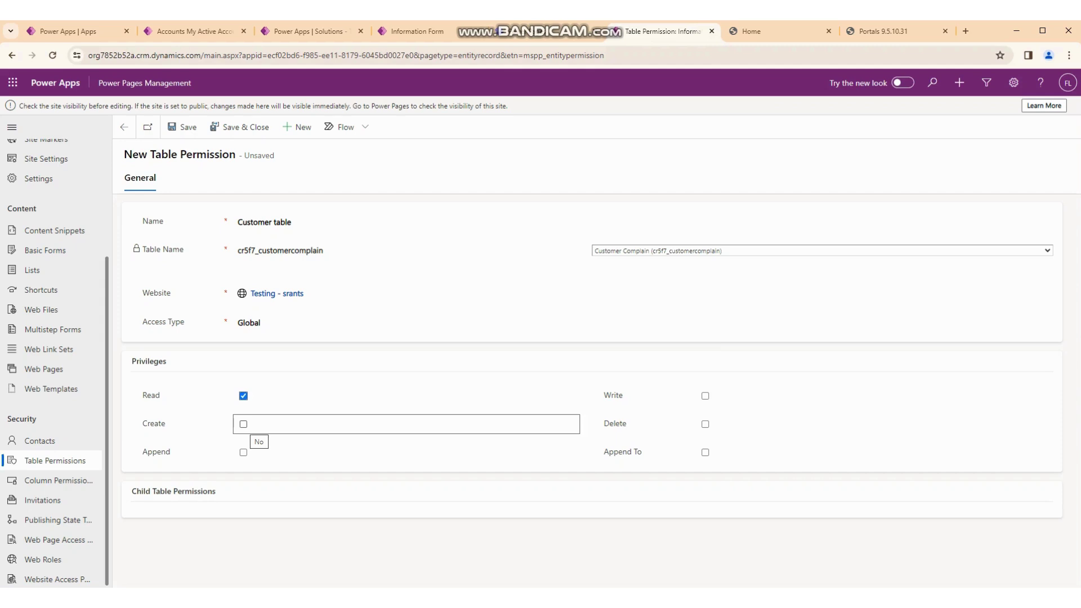
click(244, 424)
click(243, 452)
click(706, 452)
click(705, 452)
click(705, 424)
click(705, 396)
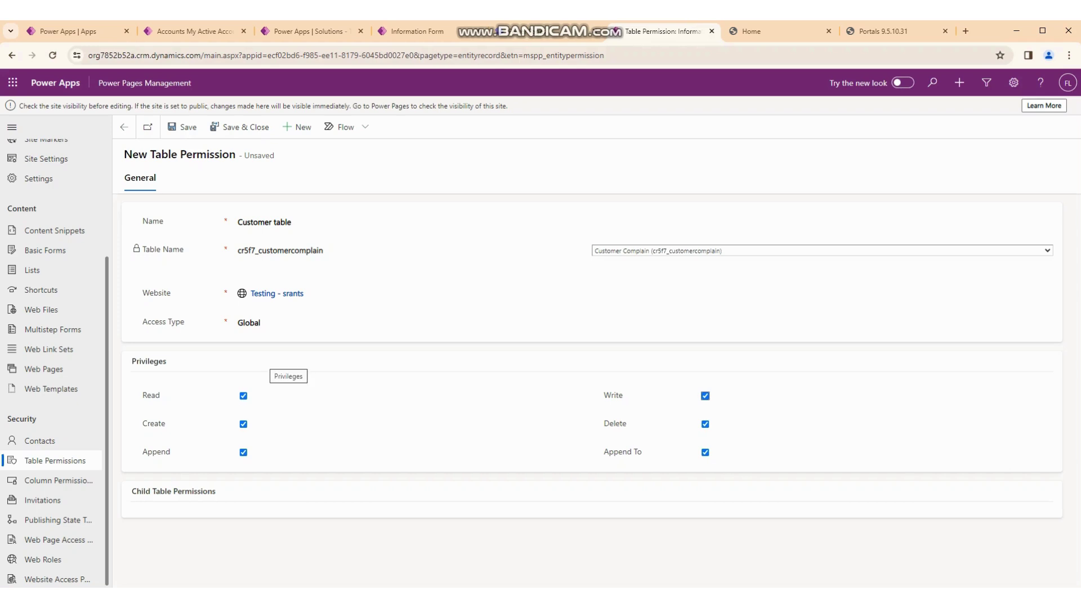
Step: Review the privileges and name of the new table permission and save it
double_click(149, 361)
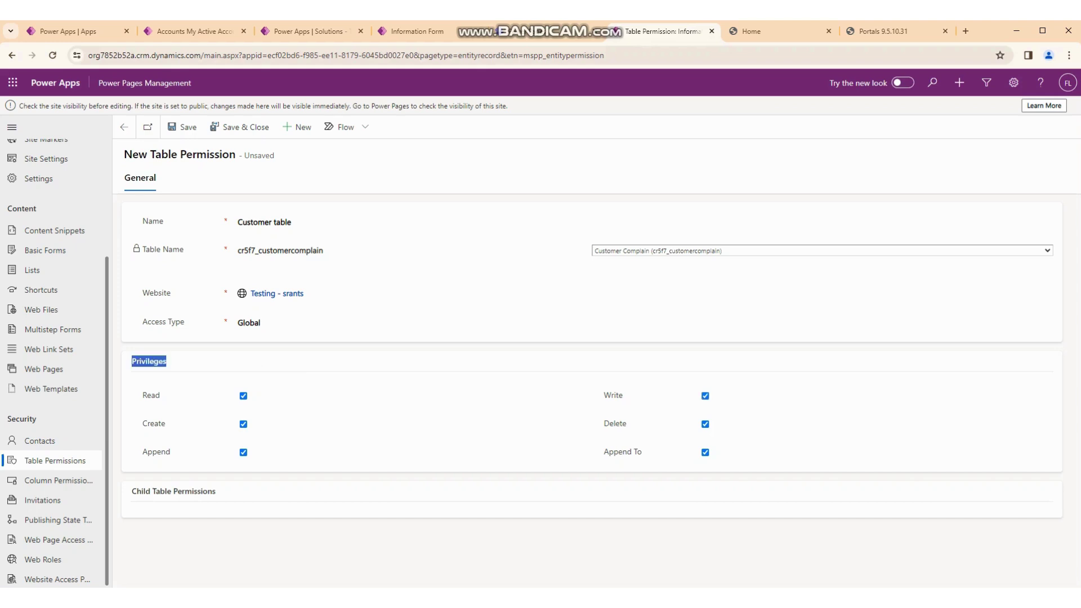
double_click(151, 395)
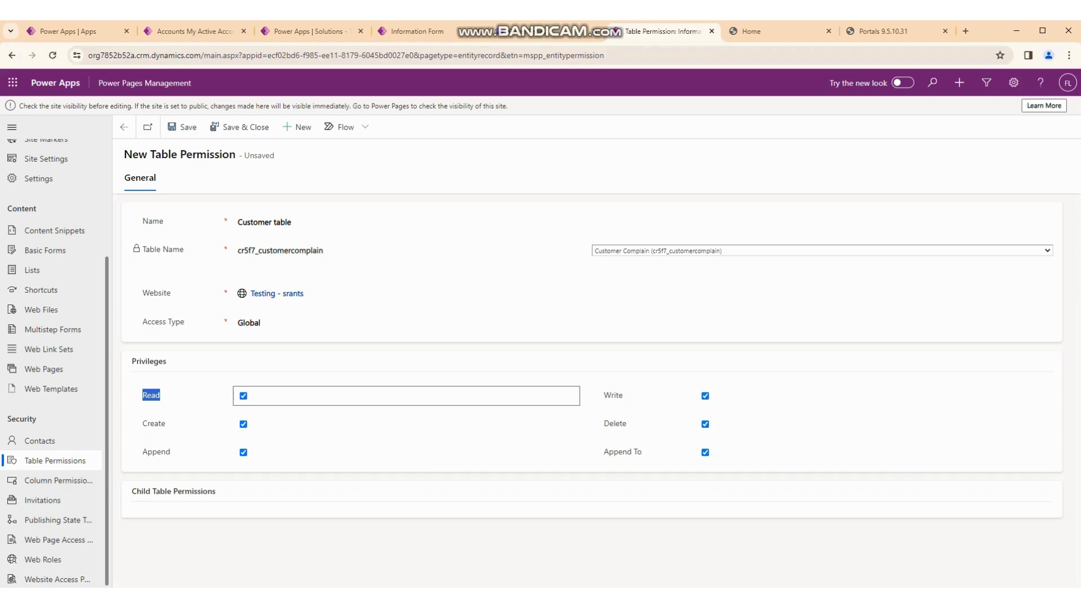
drag(292, 222, 237, 222)
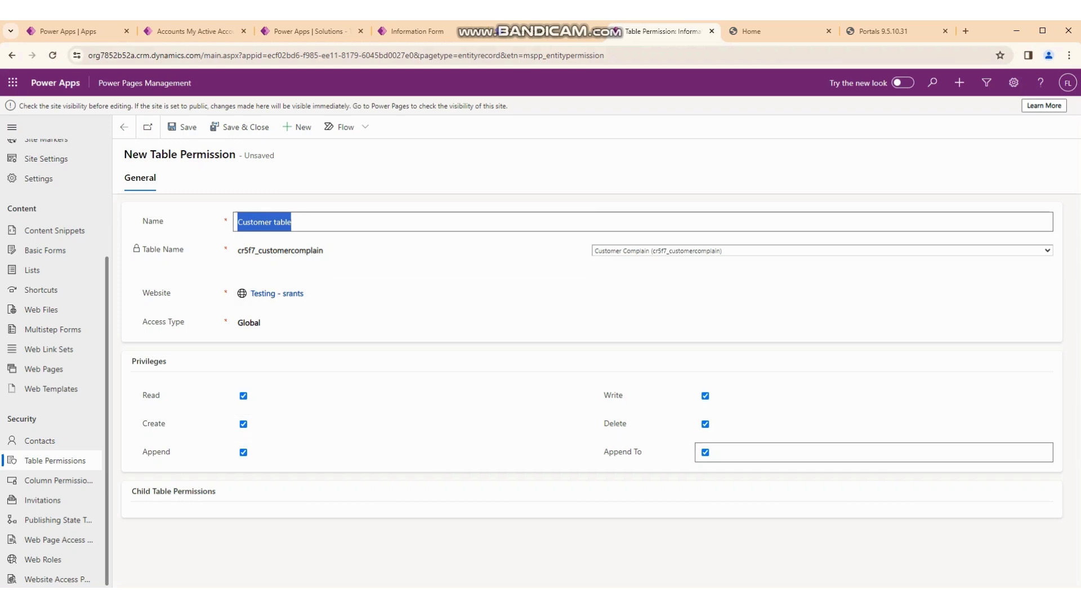
key(ctrl+s)
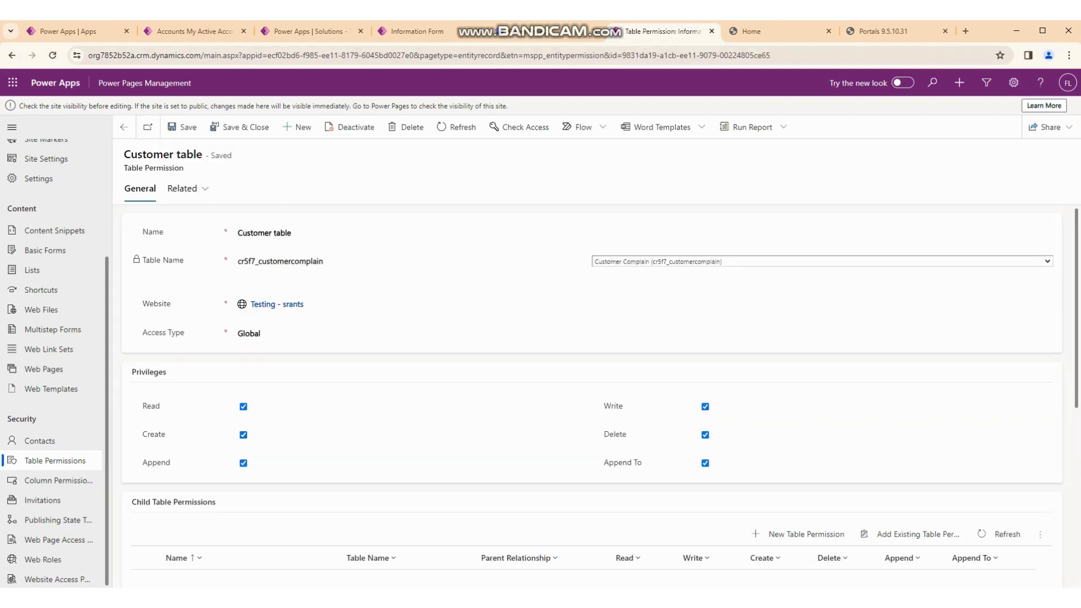
Step: Start adding an existing web role to the Customer table permission and list the available web roles
scroll(394, 333, down, 2)
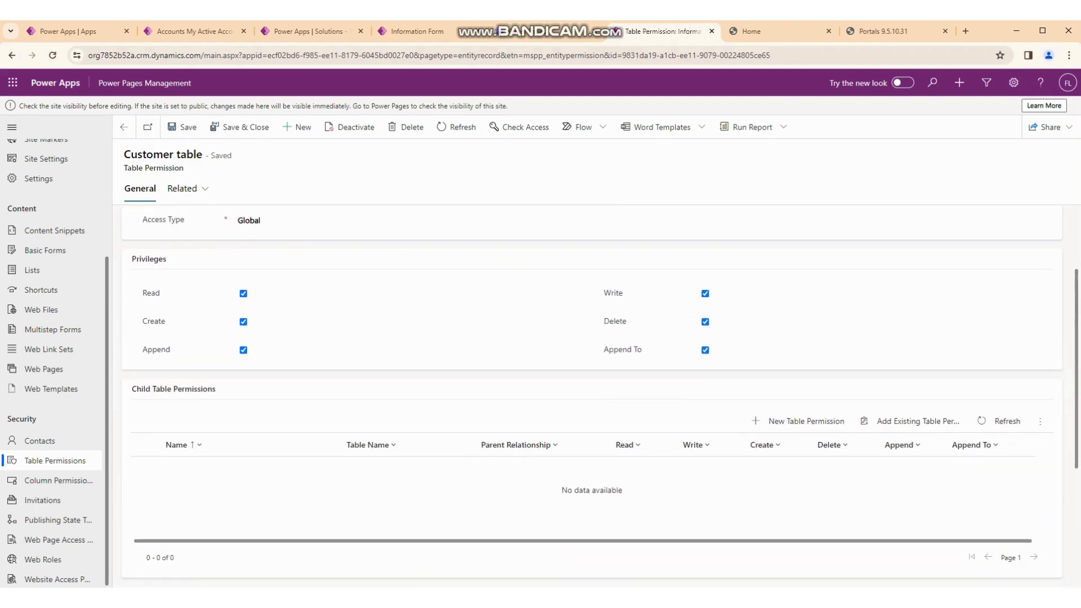
scroll(817, 450, down, 3)
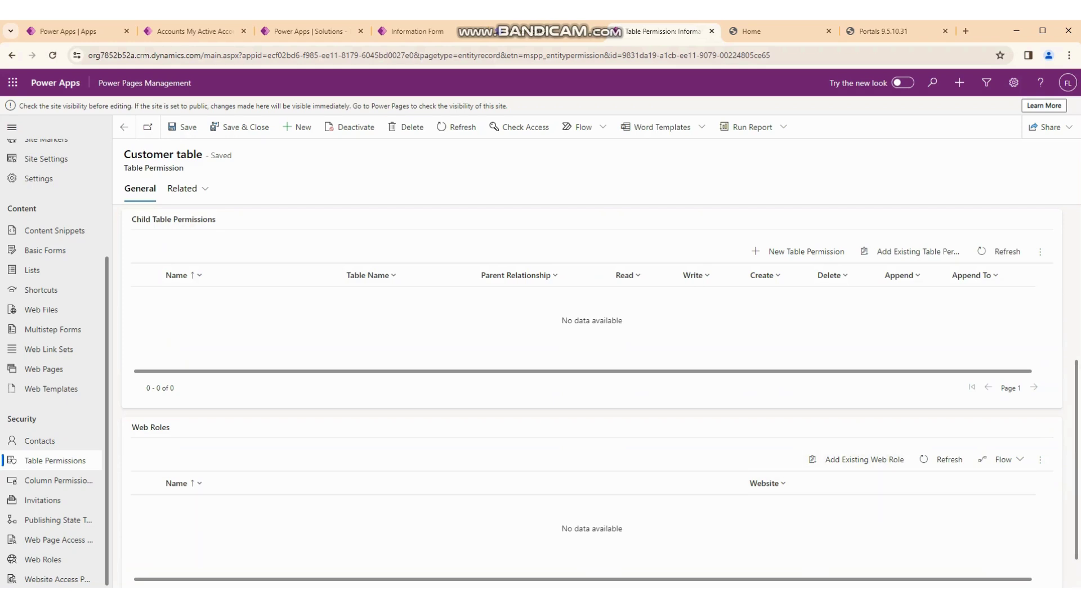
click(865, 460)
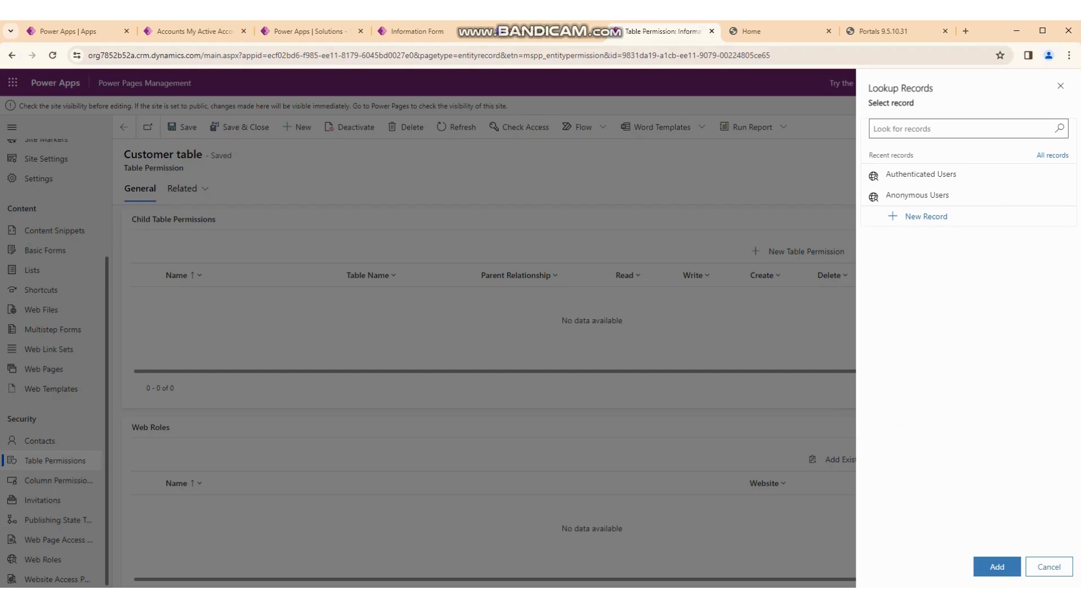
click(874, 129)
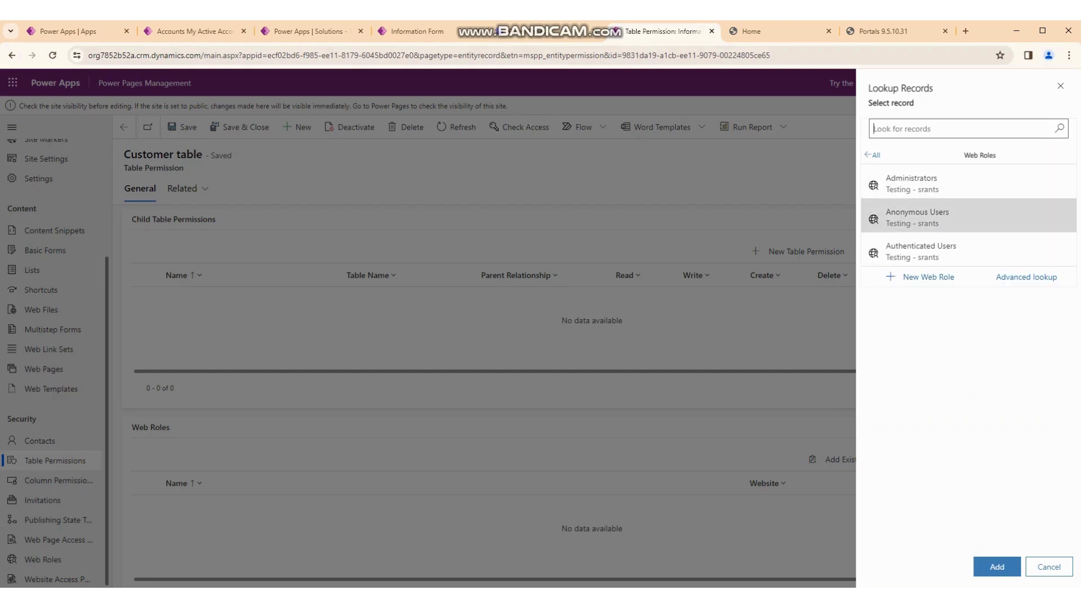
Step: Look through the Administrators, Anonymous Users and Authenticated Users web roles and close the lookup without adding any
key(Up)
key(Down)
key(Up)
key(Down)
key(Down)
key(Up)
key(Up)
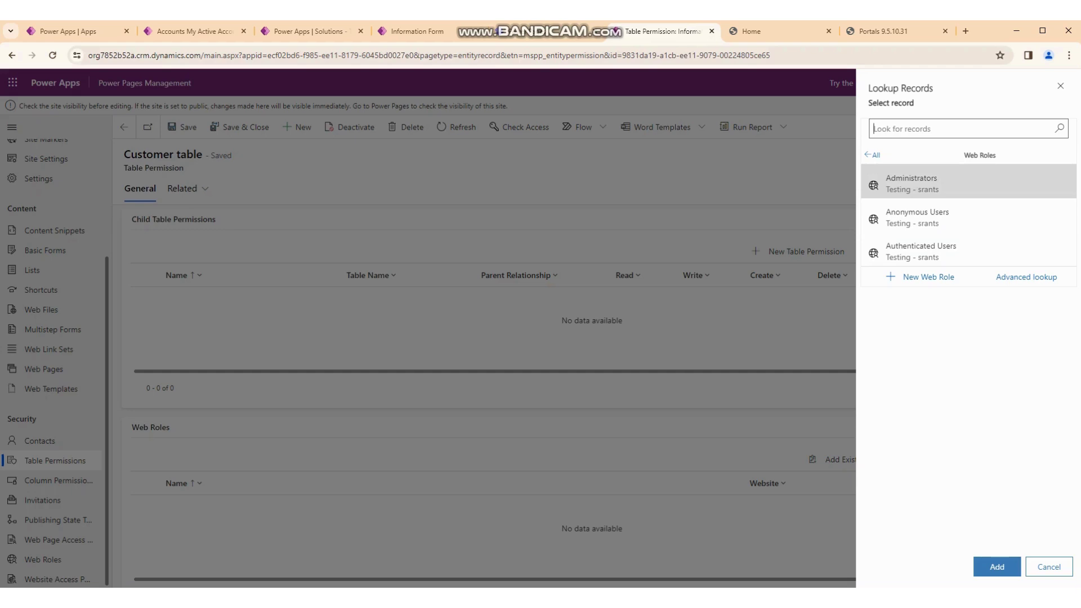
key(Down)
key(Down)
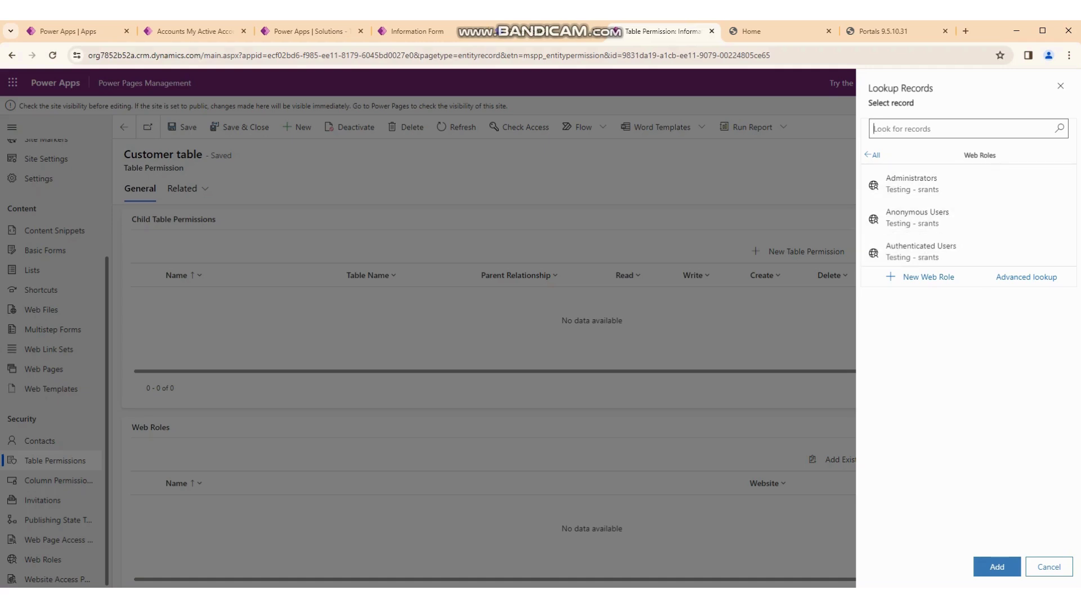
click(1049, 567)
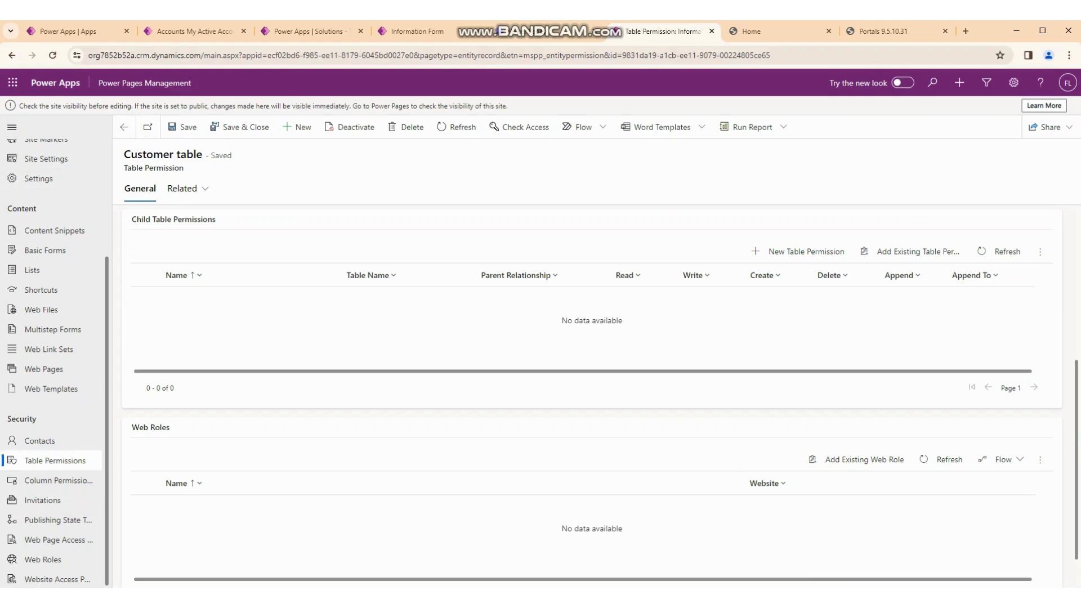
Step: Delete the Customer table permission and open the existing Customer Complain table permission
scroll(591, 394, up, 5)
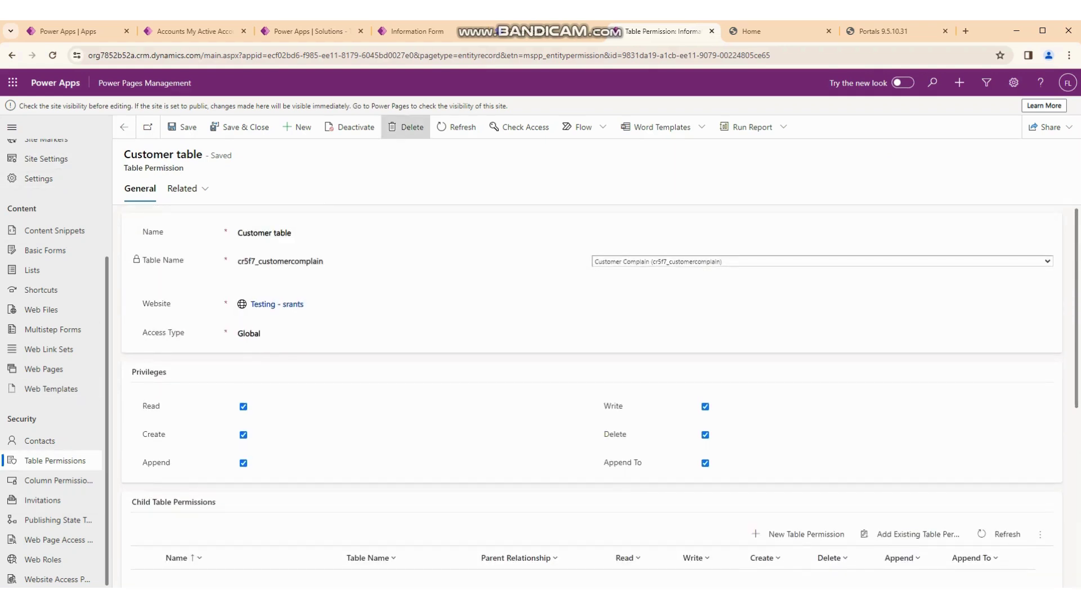
click(406, 127)
key(Return)
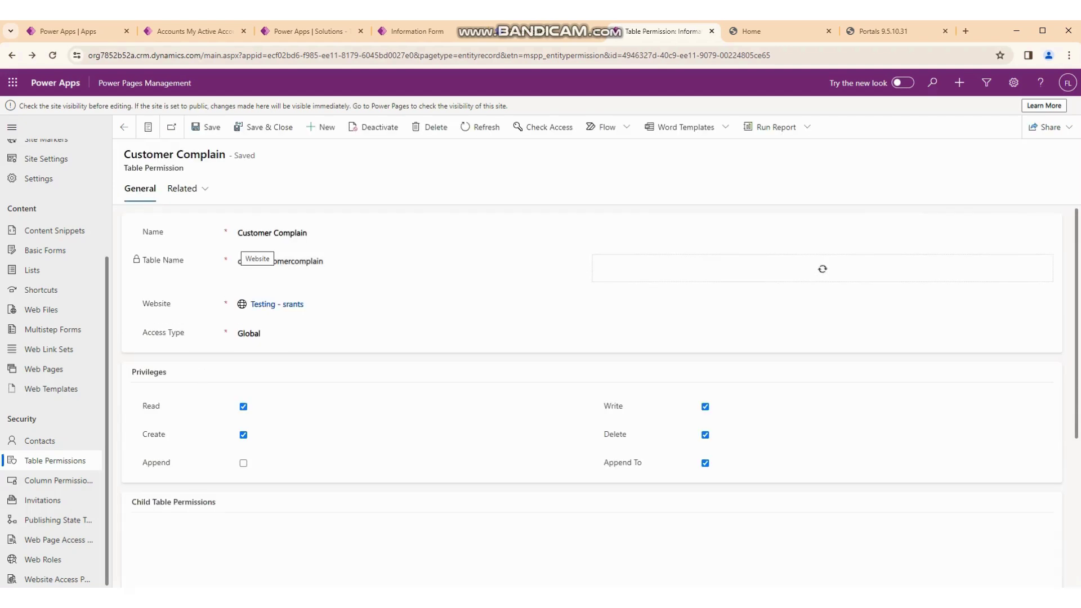
Step: Examine the name, privileges and assigned web roles of the Customer Complain table permission
drag(307, 233, 236, 232)
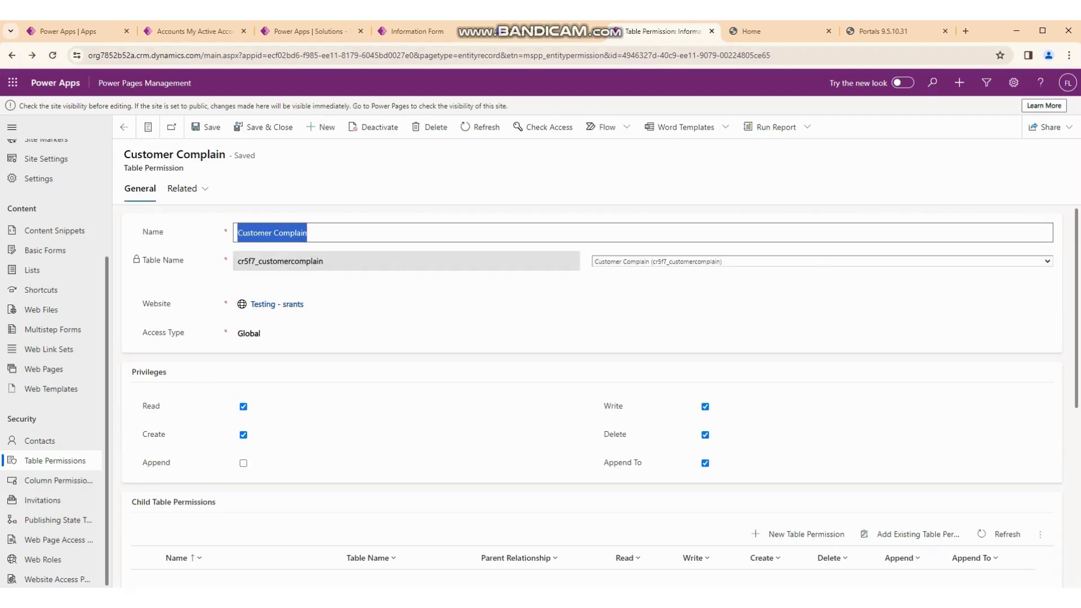
scroll(601, 390, down, 1)
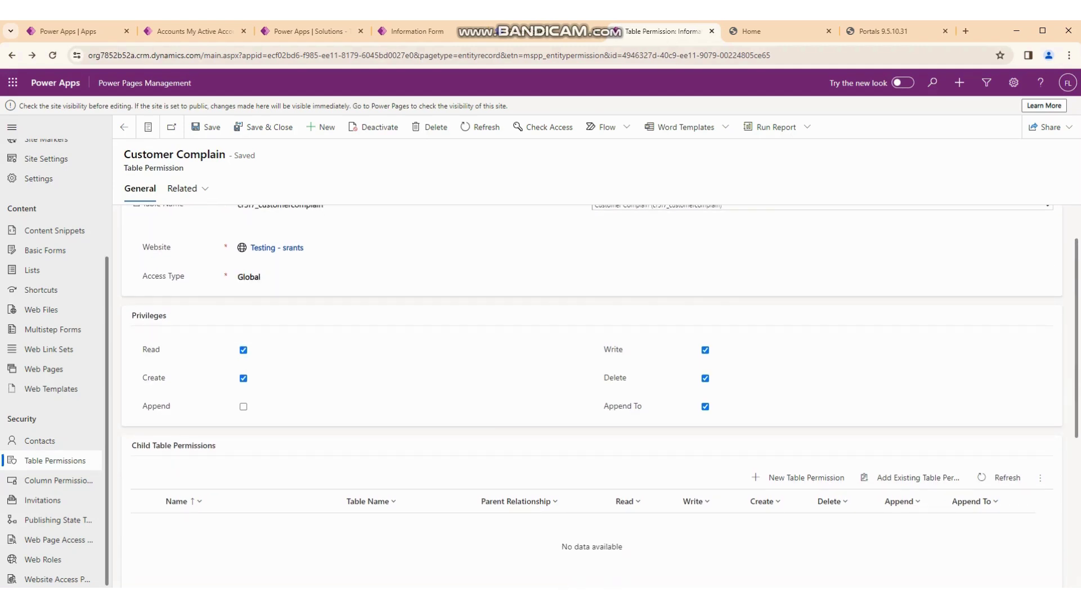
scroll(405, 293, down, 2)
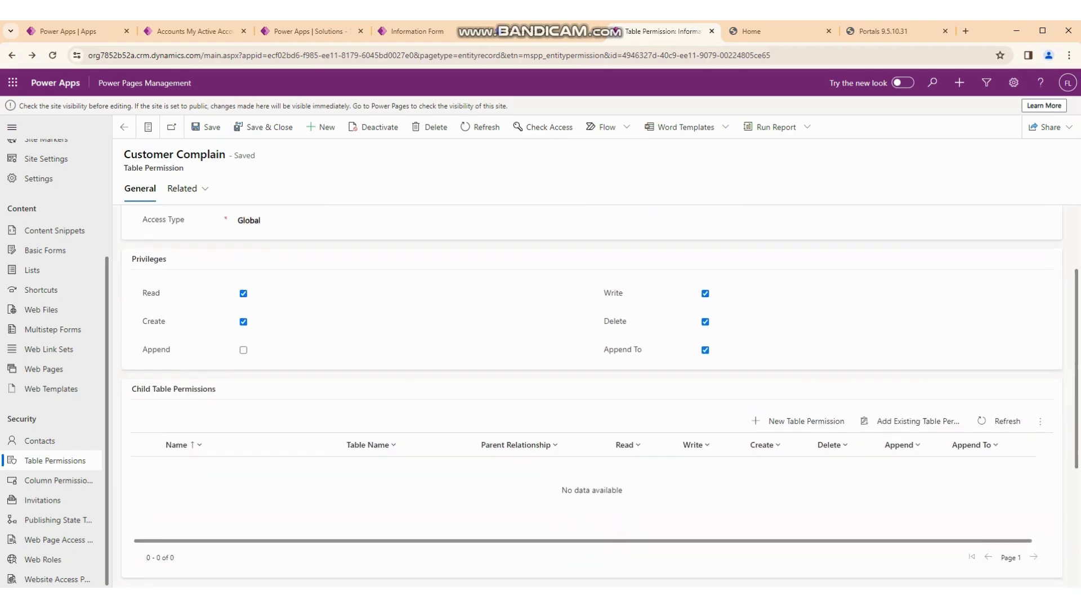
scroll(405, 293, down, 3)
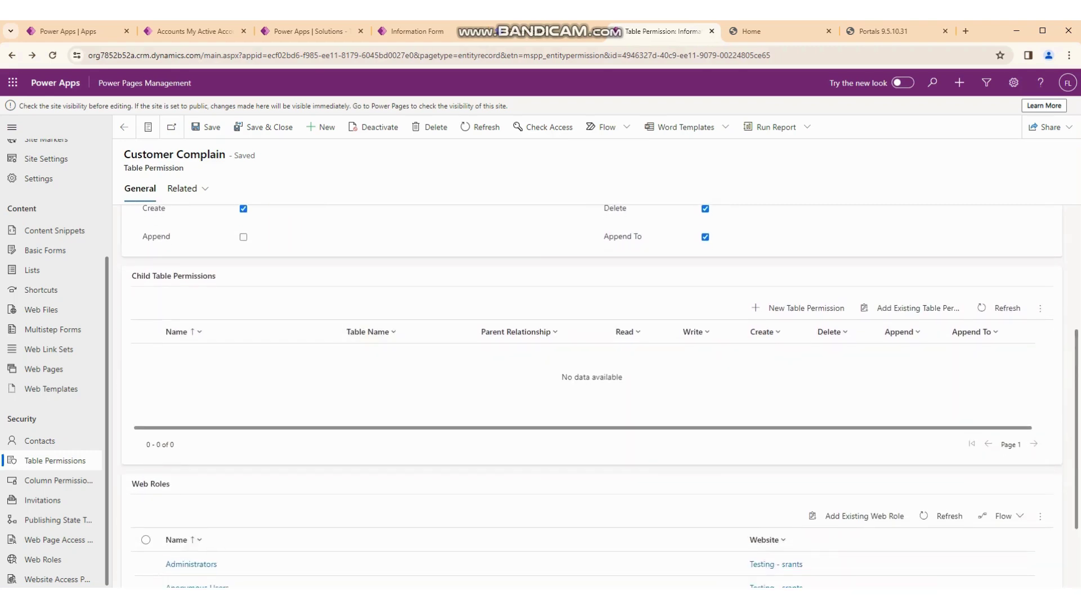
scroll(406, 292, up, 4)
double_click(148, 259)
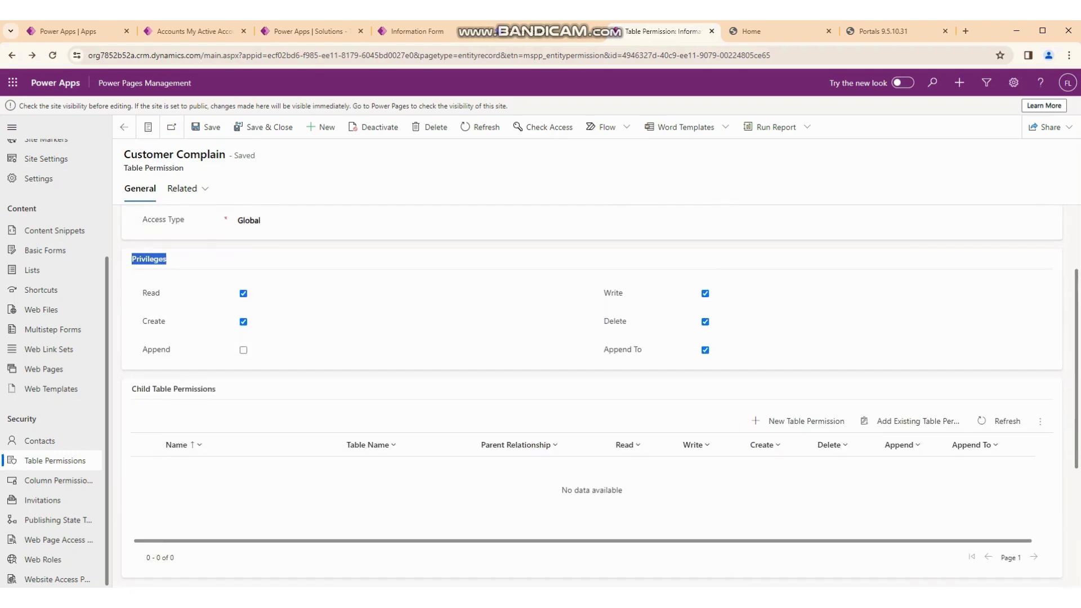
scroll(406, 293, down, 4)
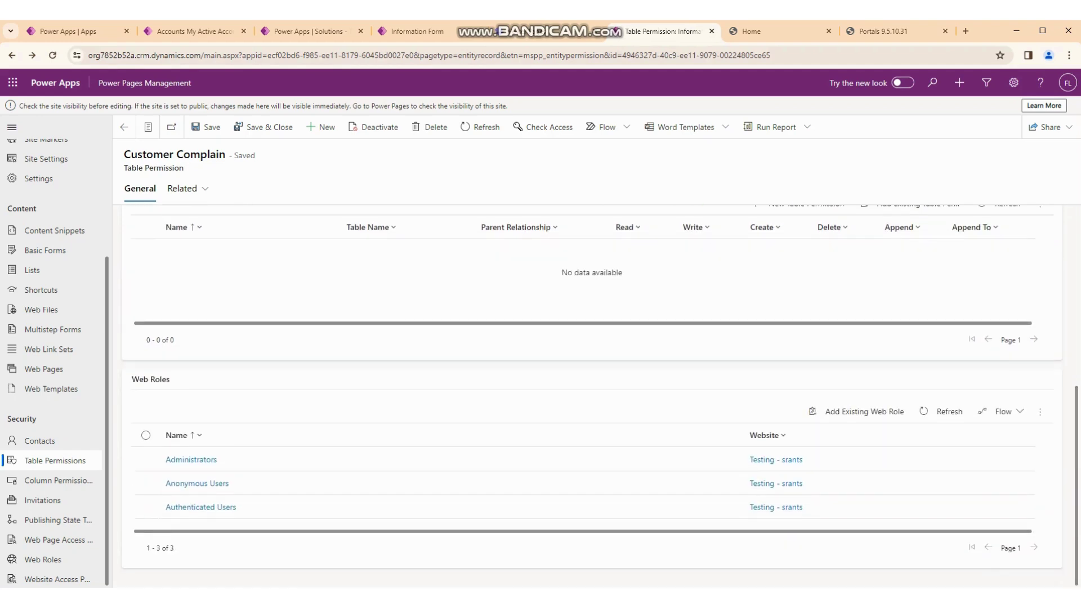
drag(132, 379, 170, 379)
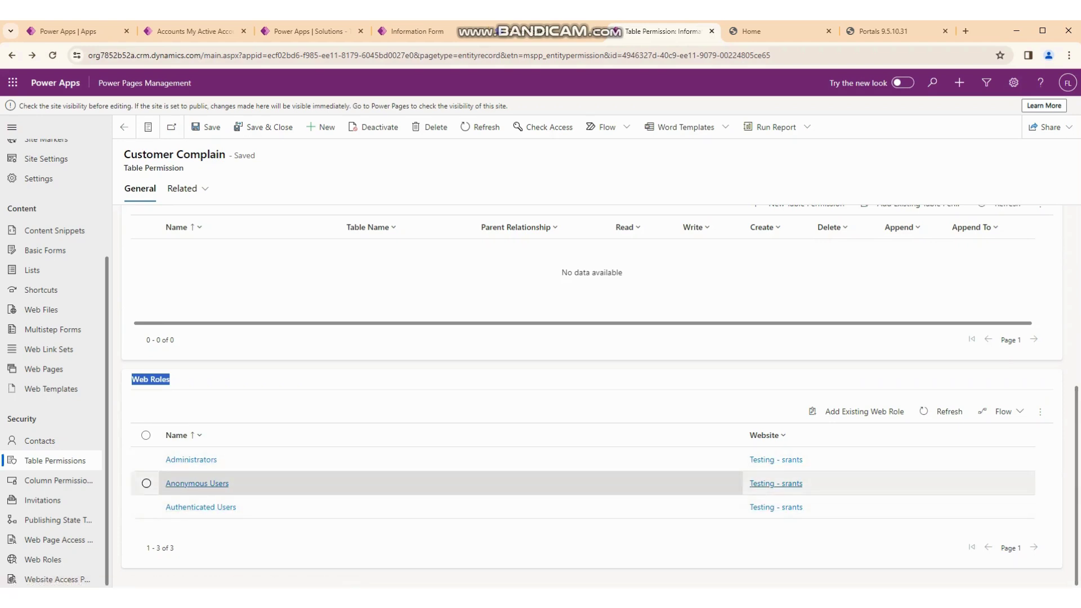
scroll(406, 302, up, 3)
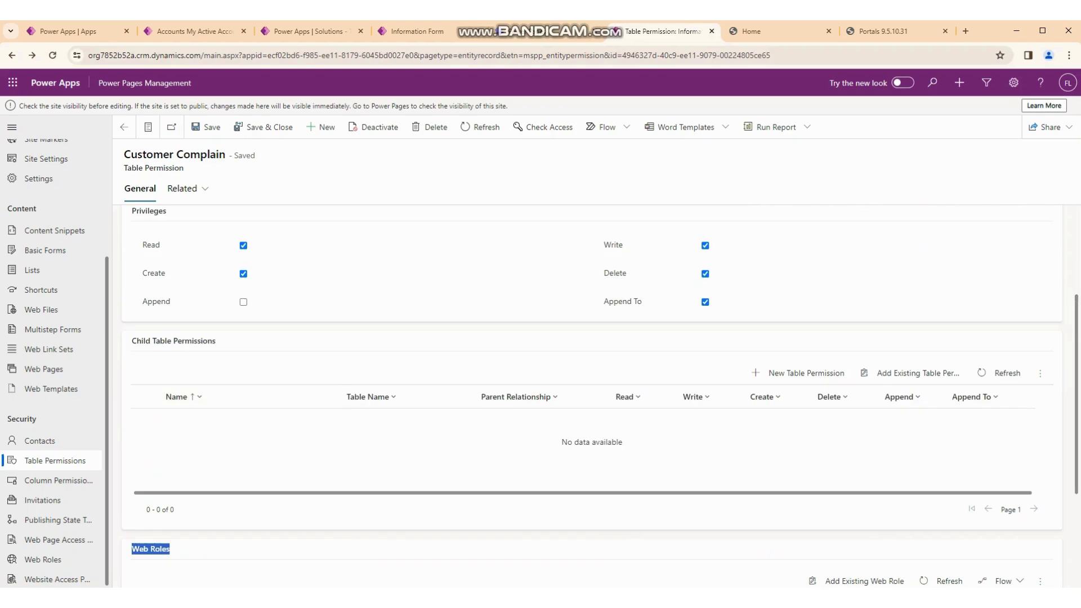
scroll(592, 360, up, 3)
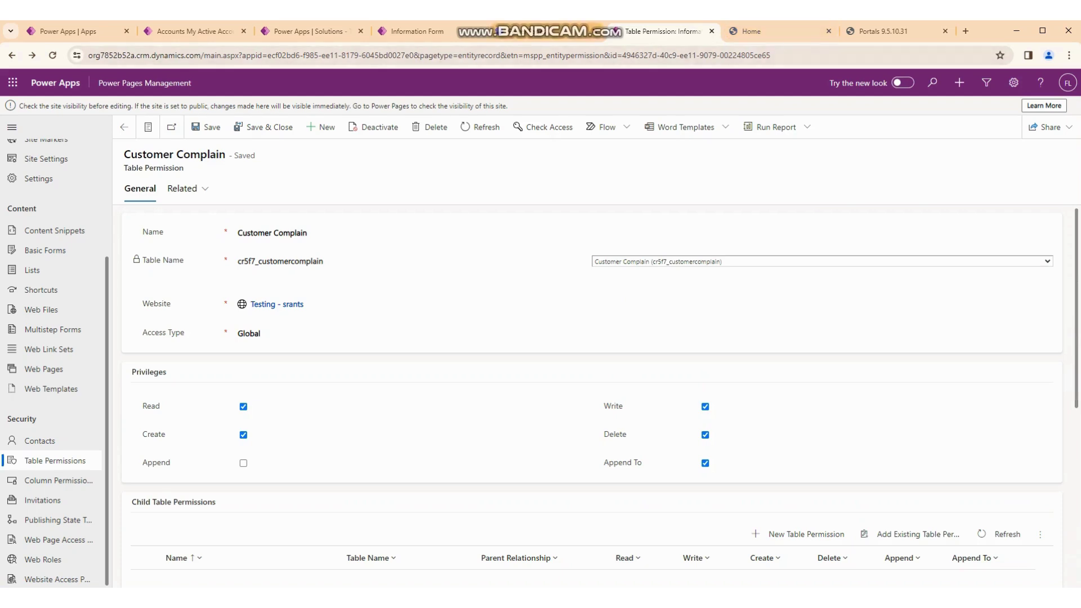
Step: Return to the Customer Issue page in the Power Pages designer and preview it at desktop size
click(546, 31)
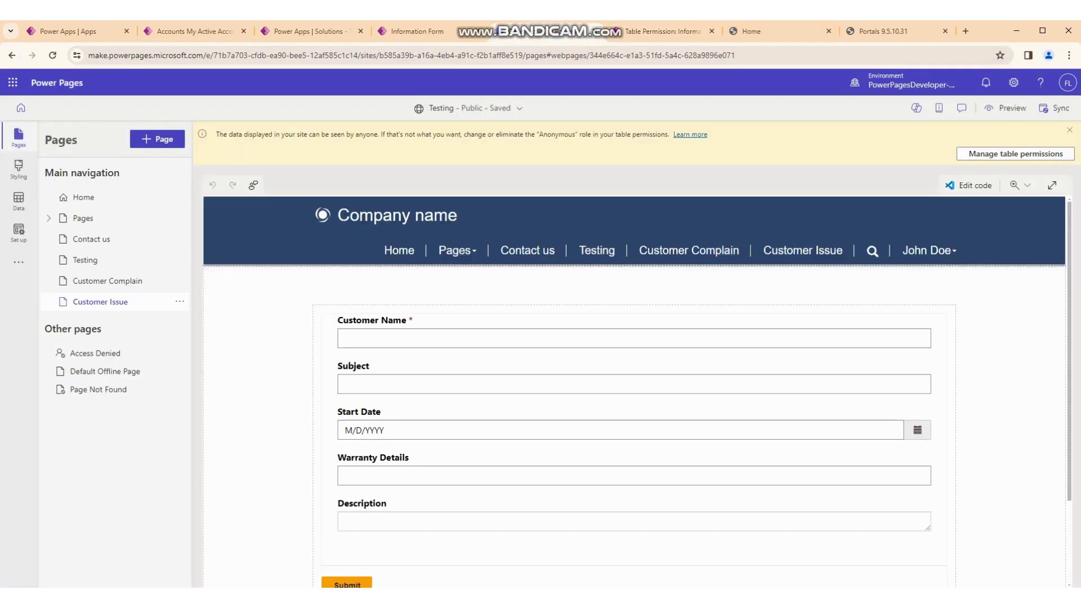
key(ctrl+alt+d)
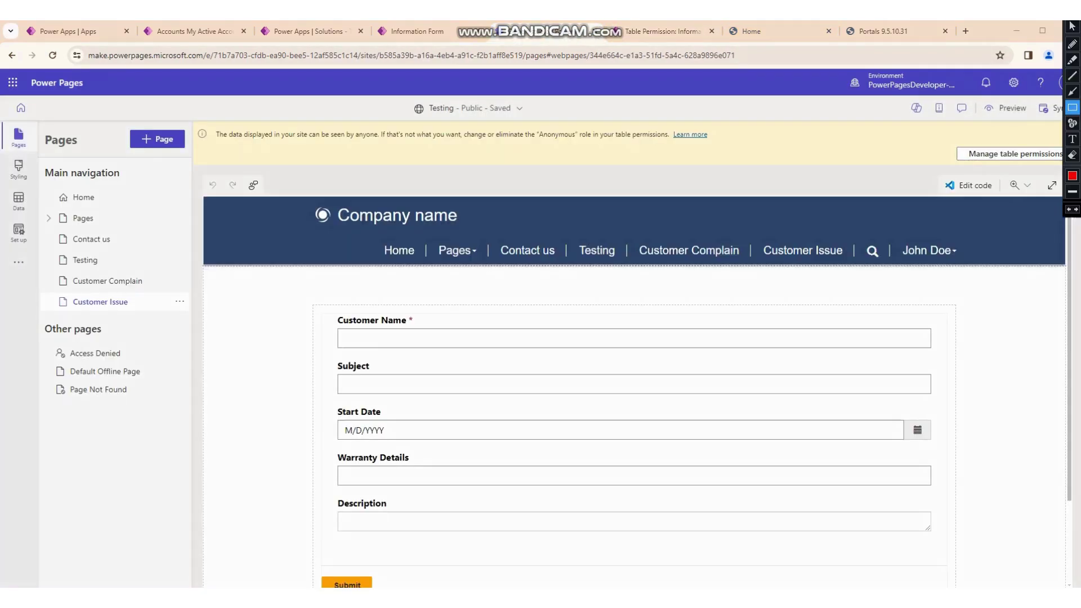
drag(978, 99, 1037, 120)
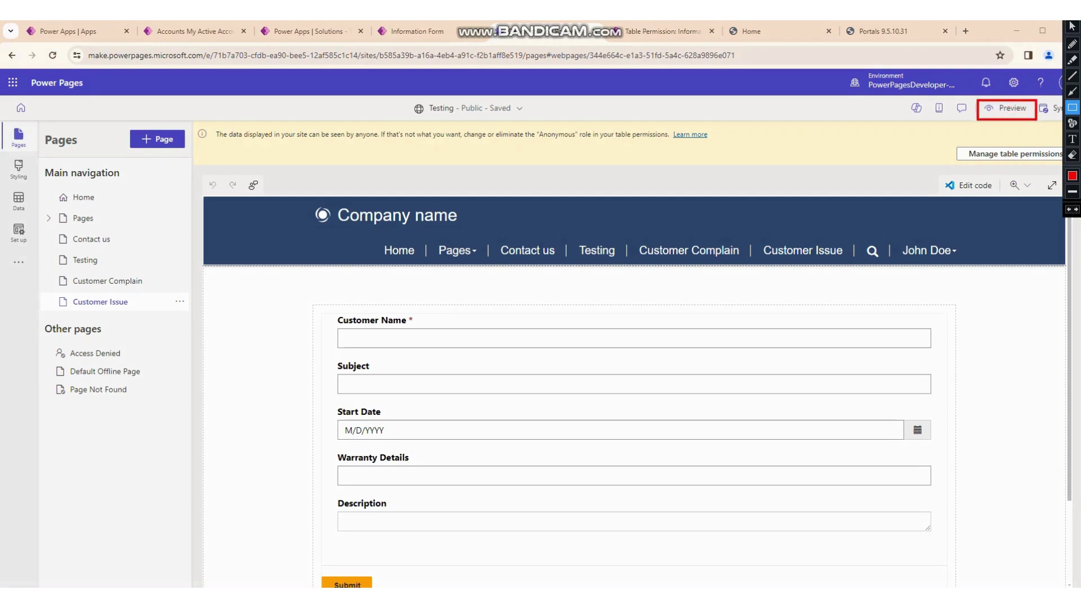
key(ctrl+alt+d)
click(1008, 108)
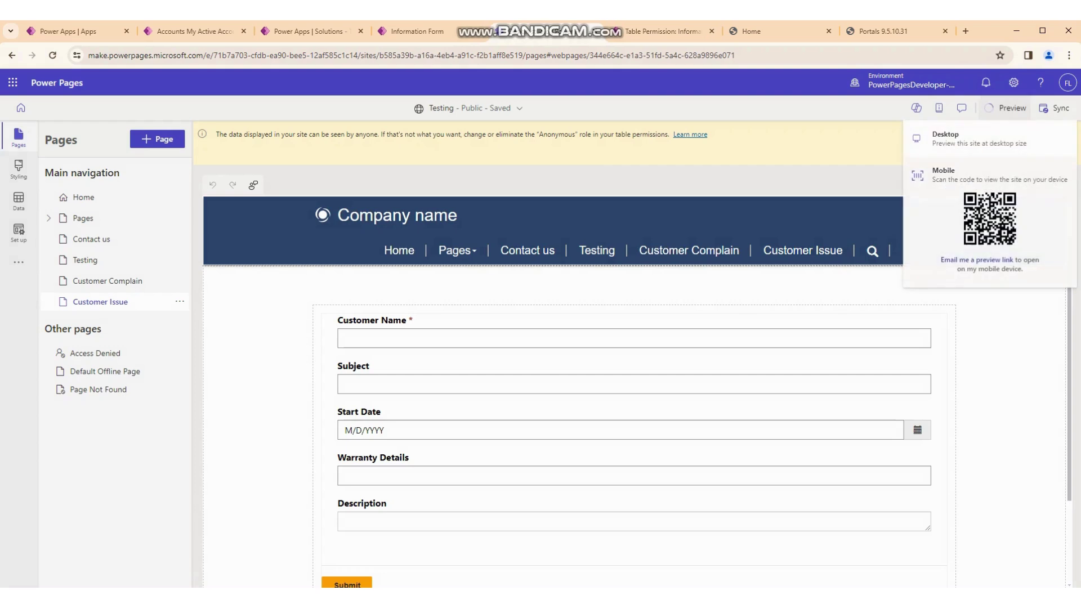
key(ctrl+alt+d)
drag(897, 118, 1043, 157)
key(ctrl+alt+d)
click(780, 30)
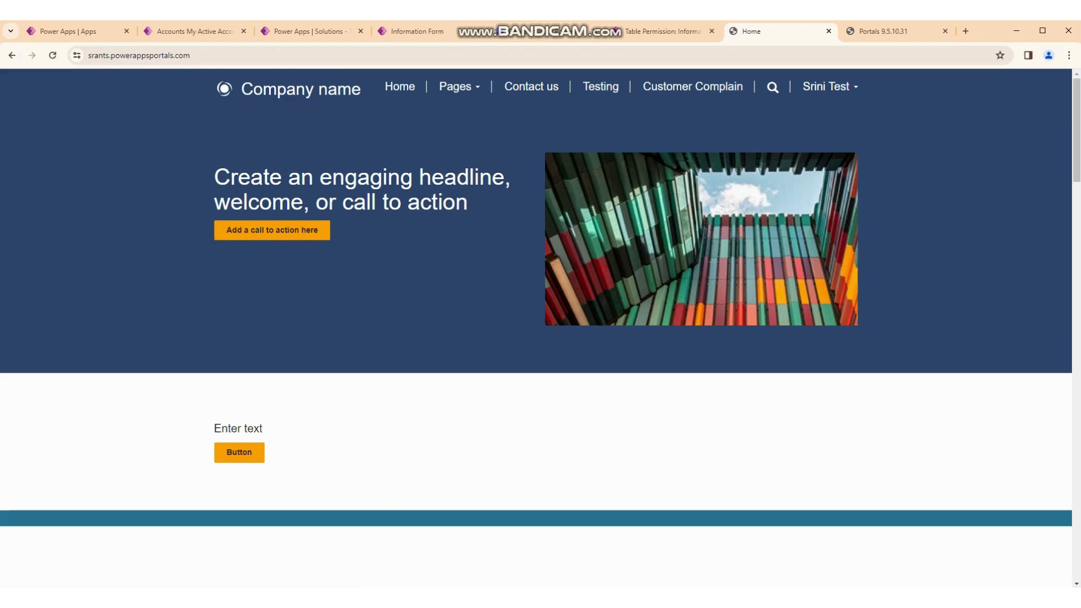
click(555, 31)
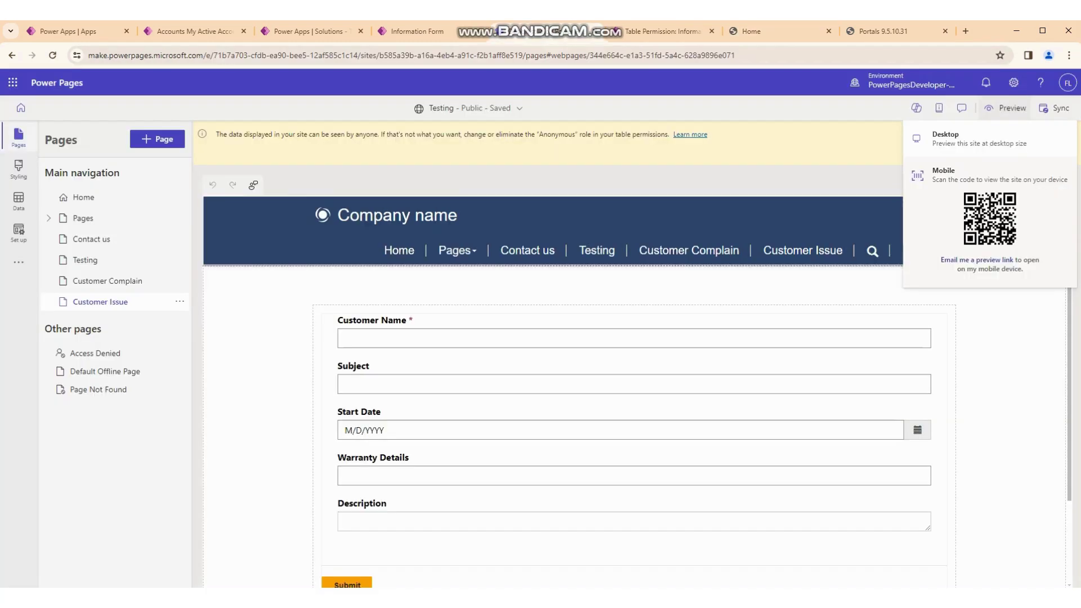
click(970, 138)
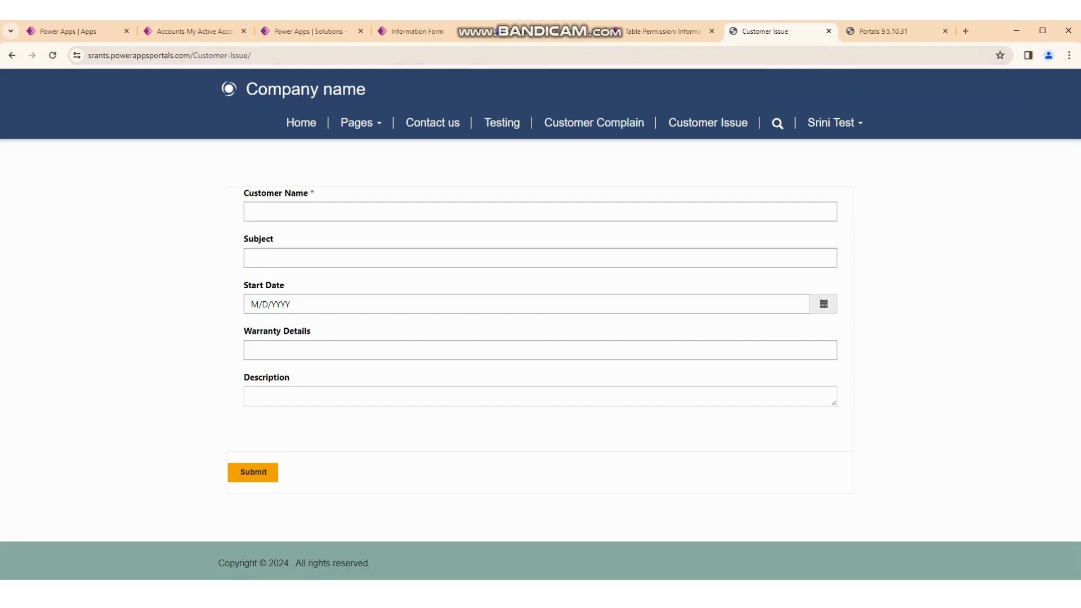
Step: Check the address of the previewed page and open Customer Issue from the site's navigation
click(251, 55)
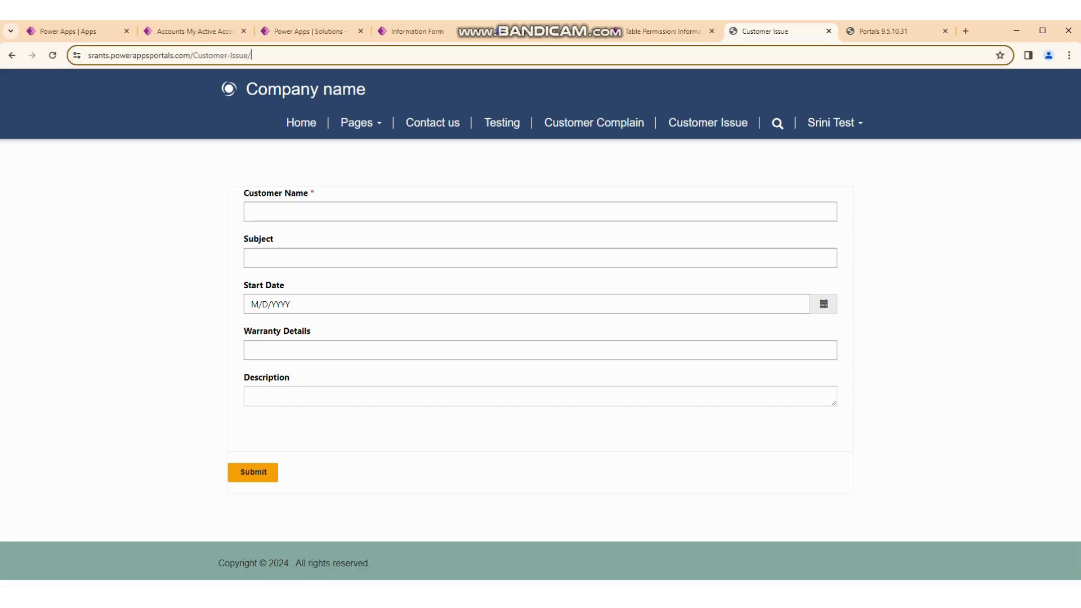
click(547, 30)
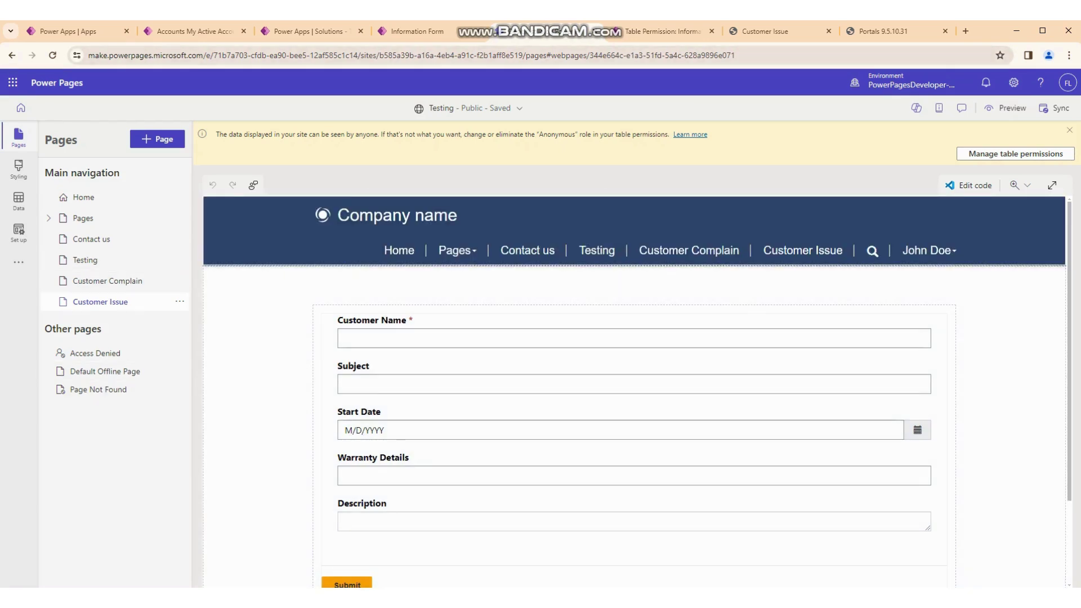
click(766, 30)
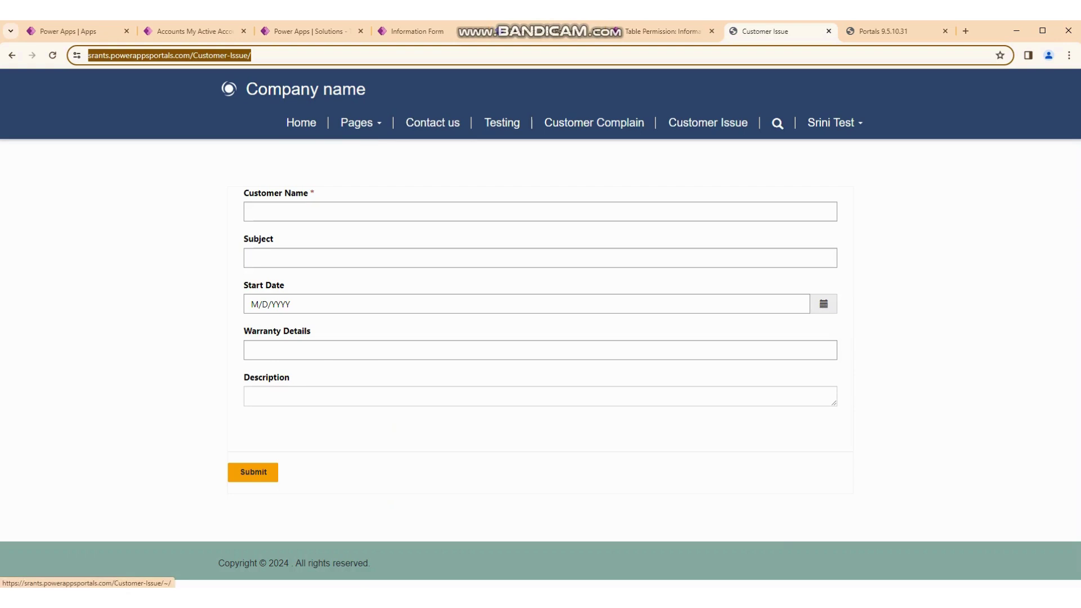
click(708, 123)
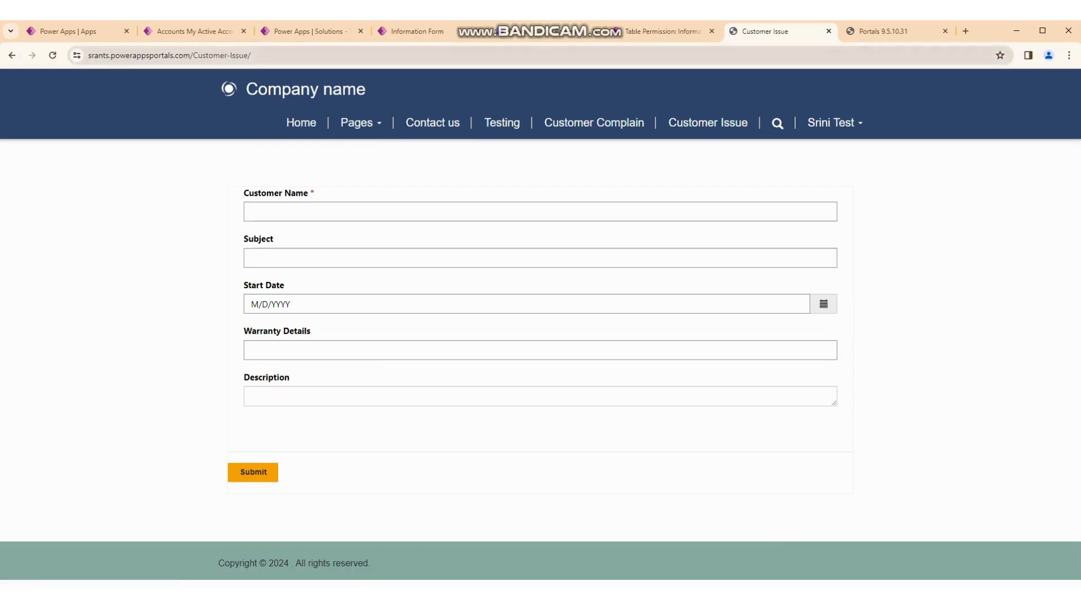
click(199, 55)
drag(218, 55, 276, 56)
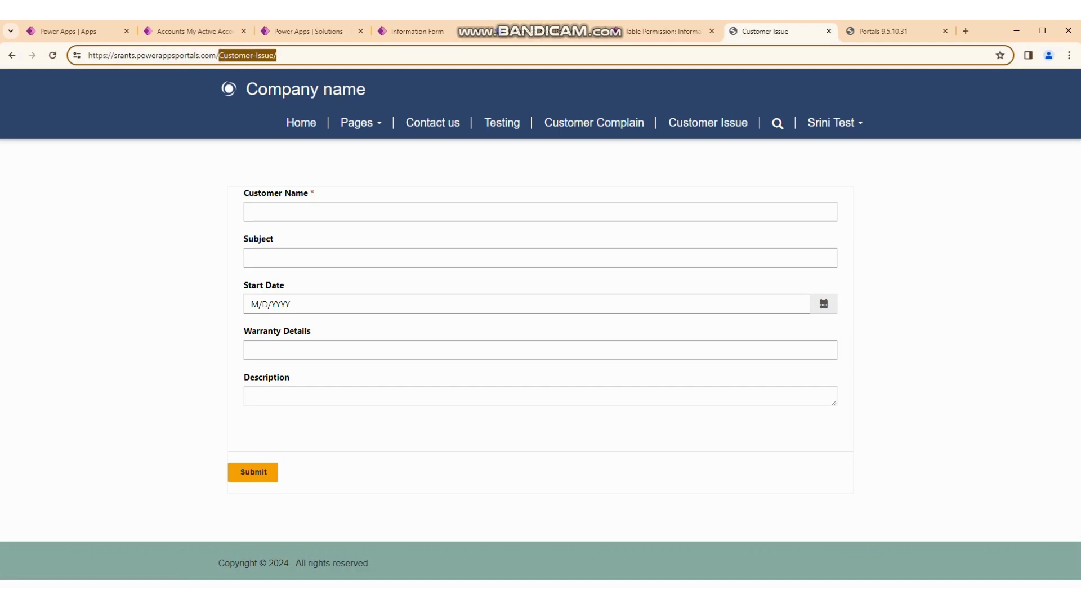
click(708, 123)
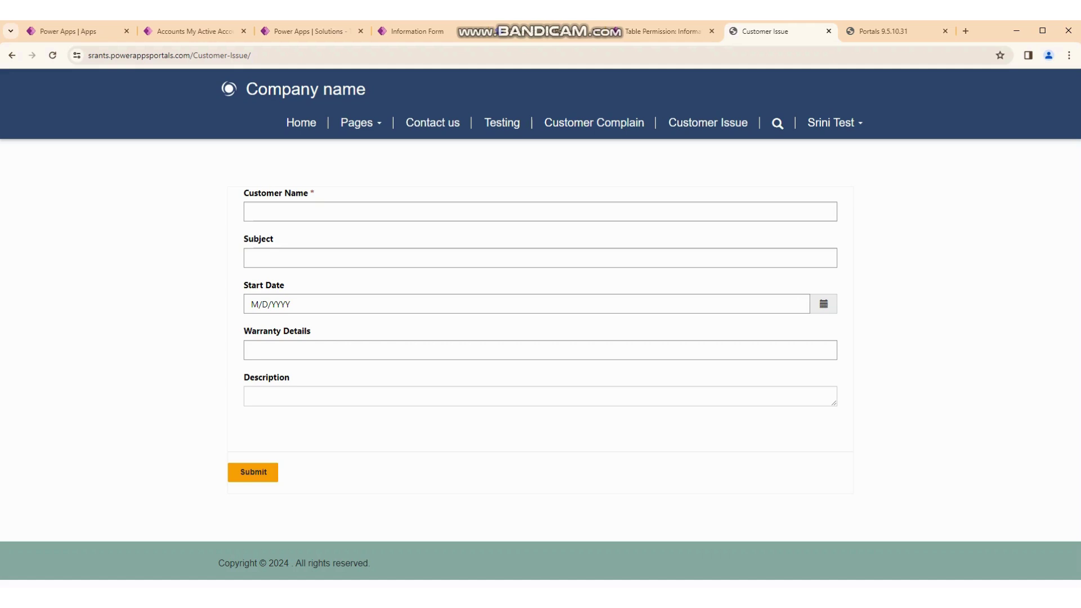
Step: Fill in customer name "Testing 15-02-2024", subject "pc issue", start date 2/7/2024, warranty details "1" and description "No"
click(450, 211)
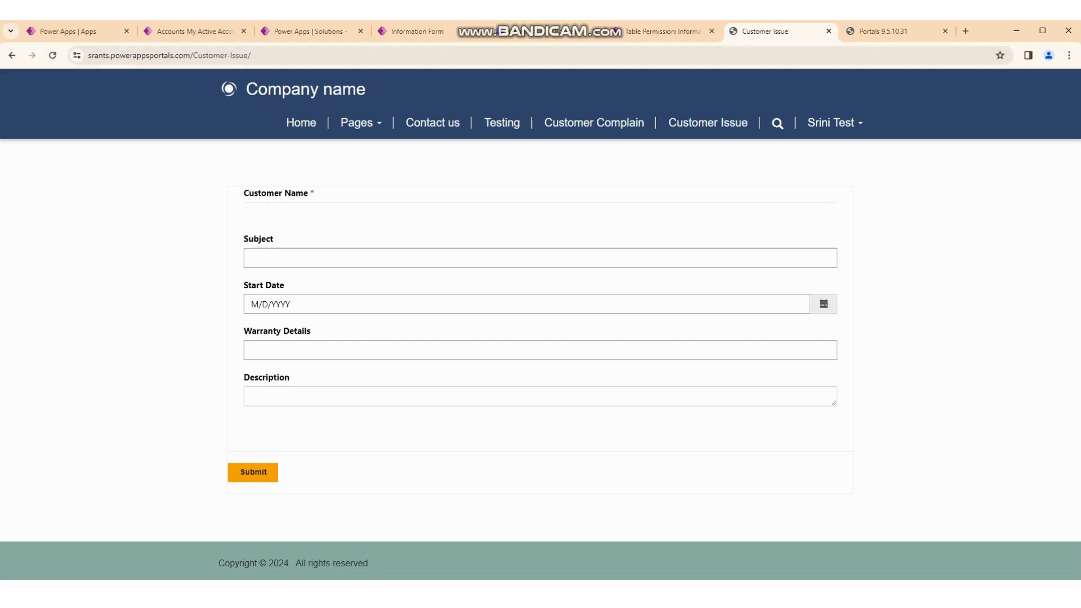
text(Testing 15-02-2024)
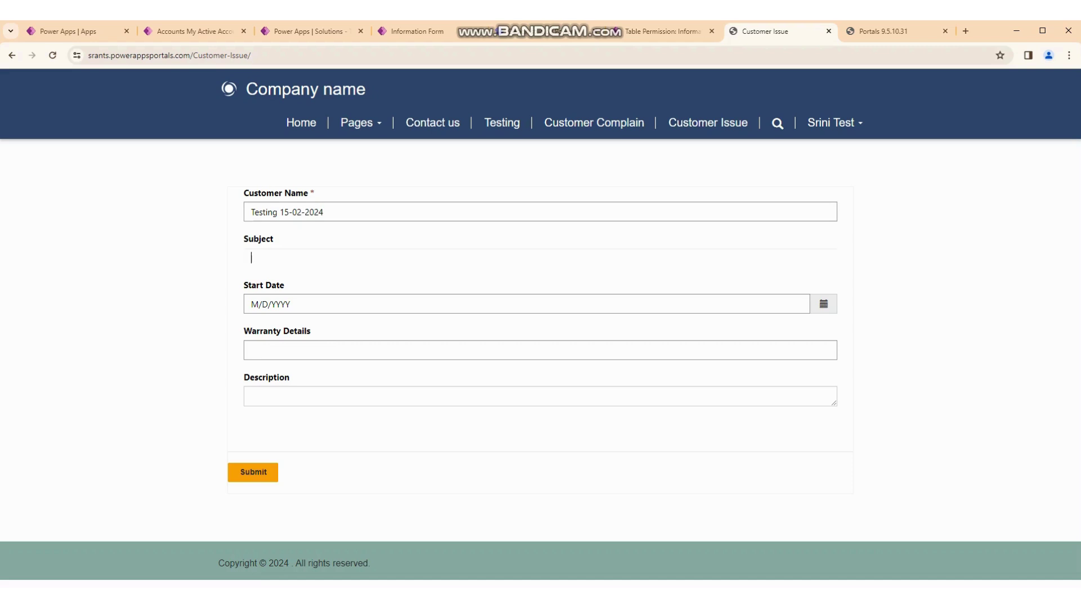
text(pc issue)
click(824, 304)
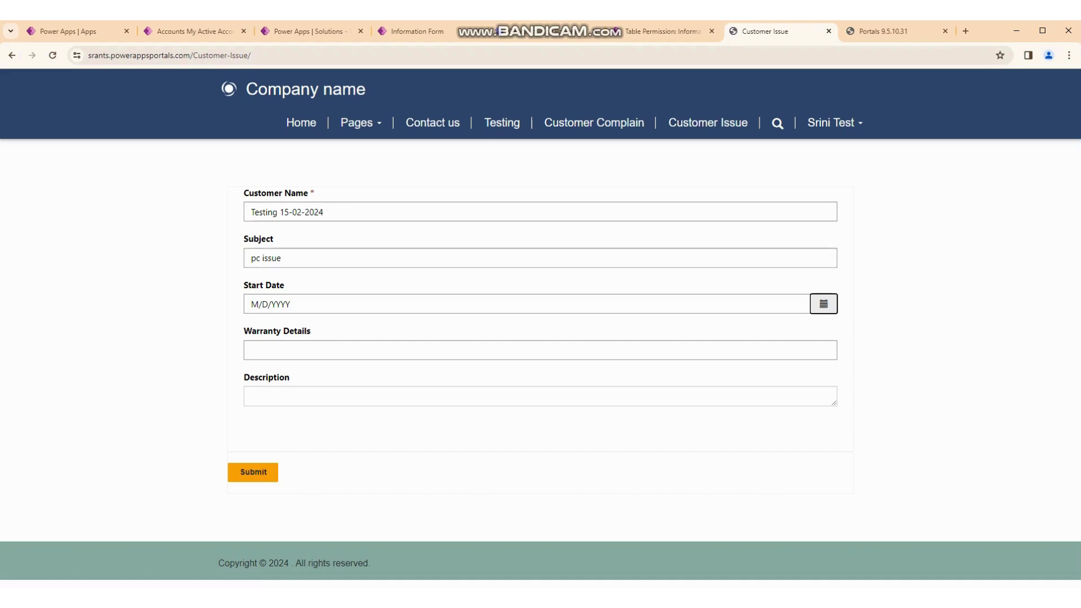
click(325, 380)
key(Tab)
text(1)
key(Tab)
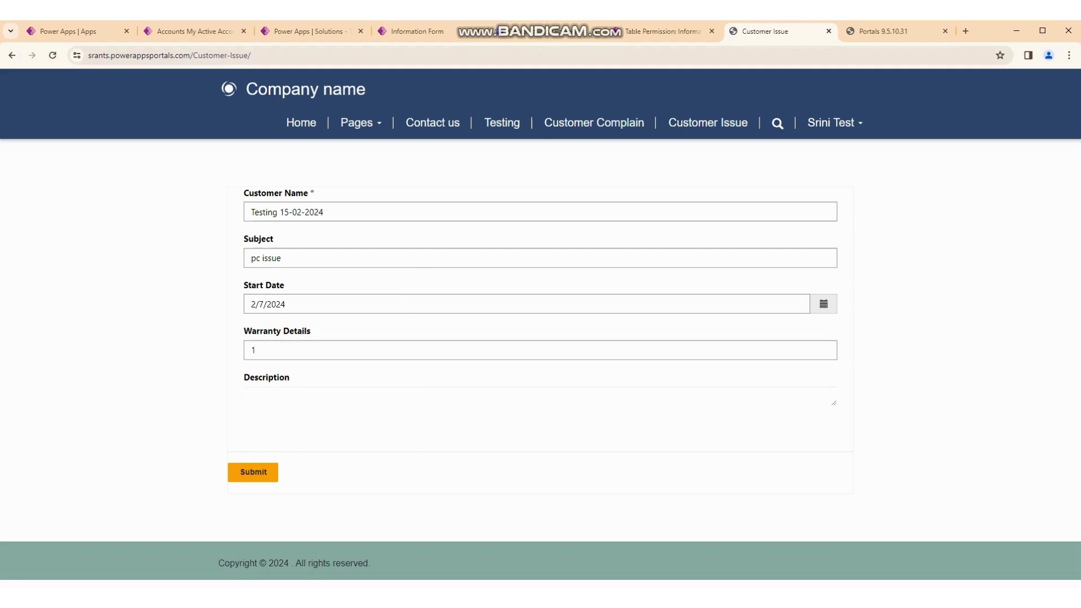
text(No)
Step: Submit the completed Customer Issue form and check the submission message
key(ctrl+alt+d)
drag(185, 441, 322, 507)
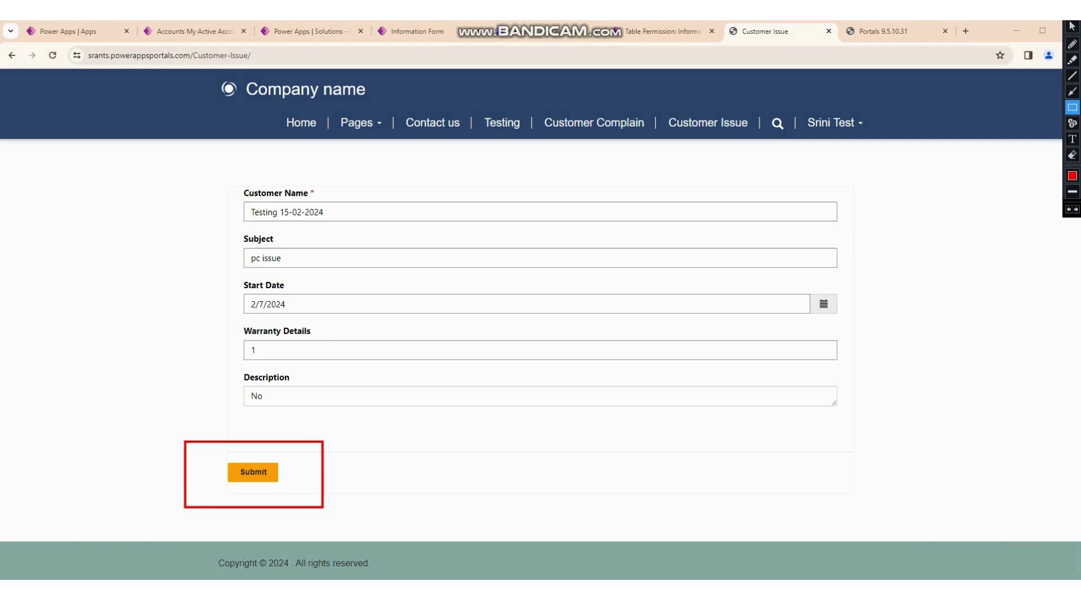
key(ctrl+shift+d)
click(253, 472)
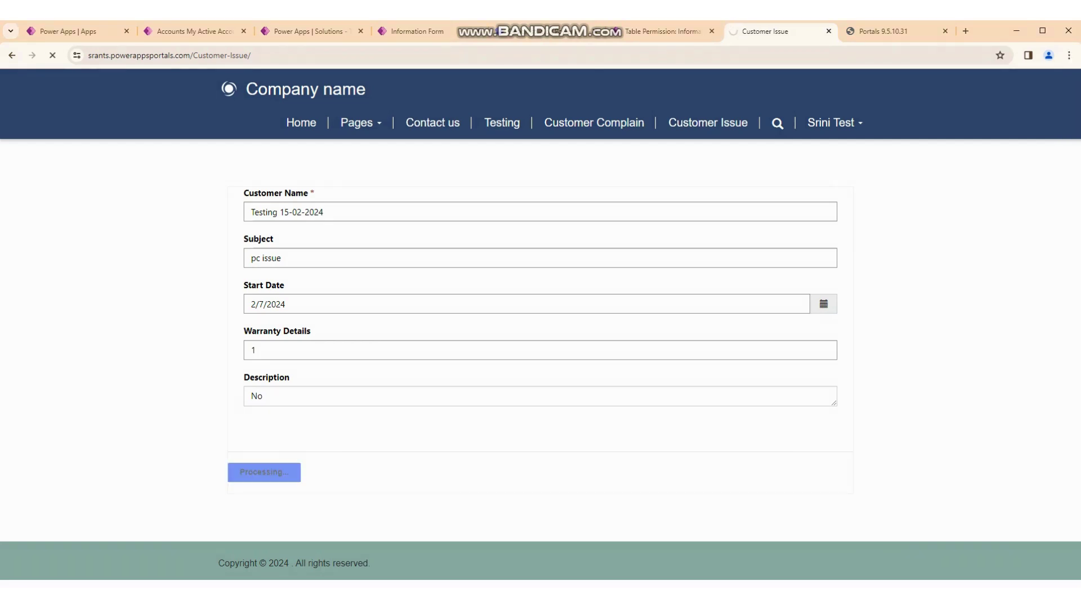
drag(235, 198, 369, 198)
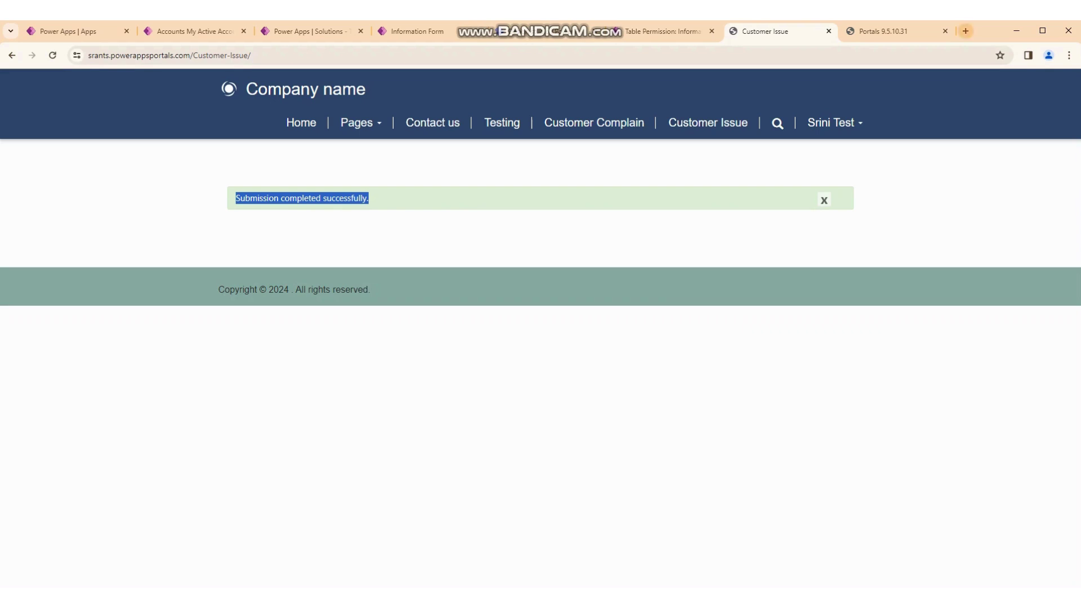
key(alt+Tab)
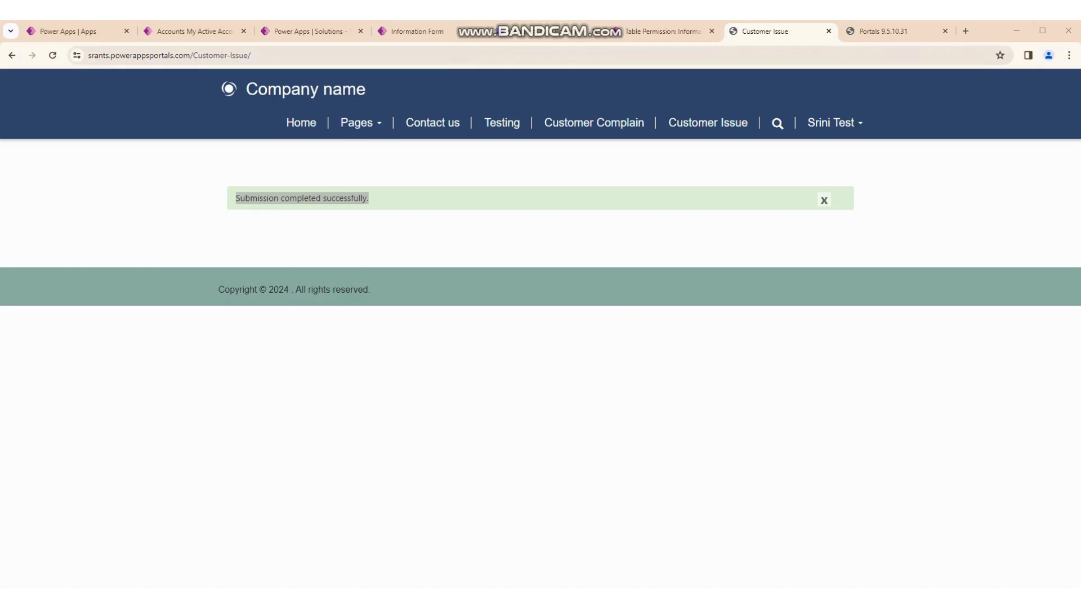
Step: Switch to the tEst app and open the submitted "Testing 15-02-2024" record from the Customer Complains list
click(309, 31)
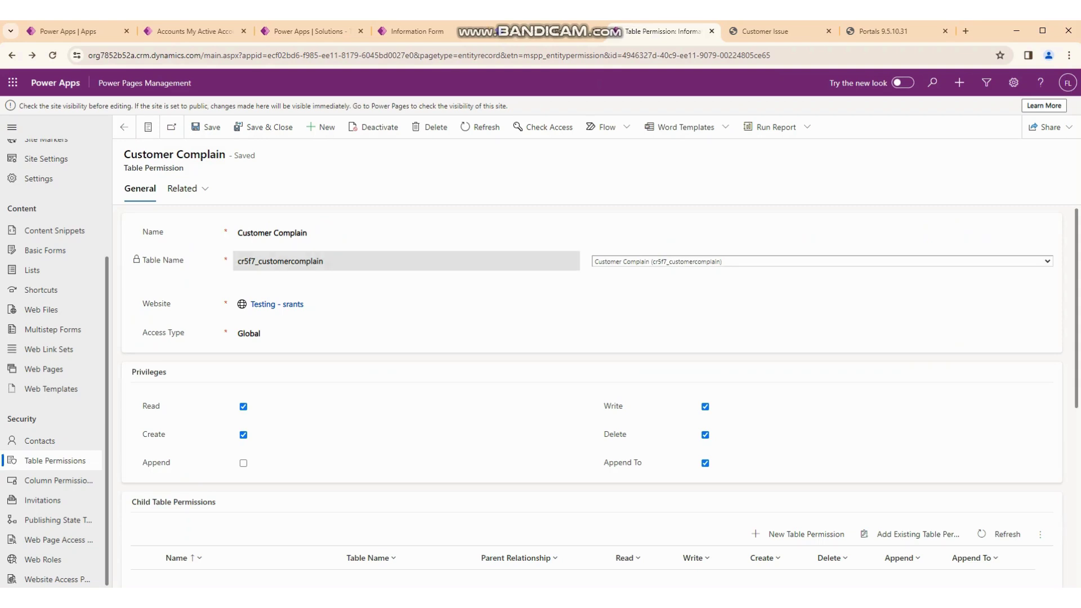
click(194, 31)
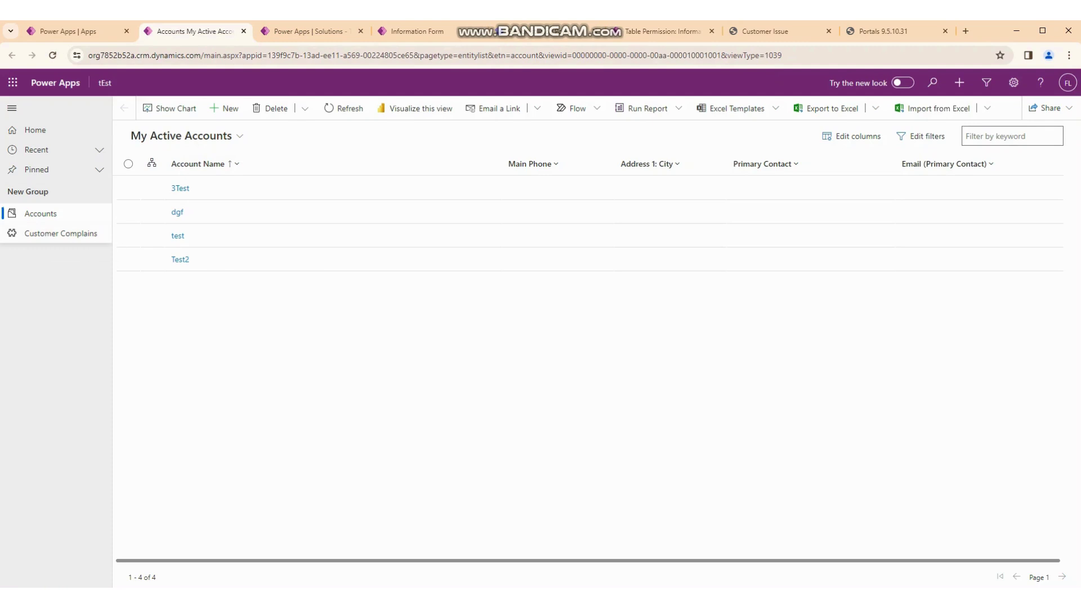
click(60, 234)
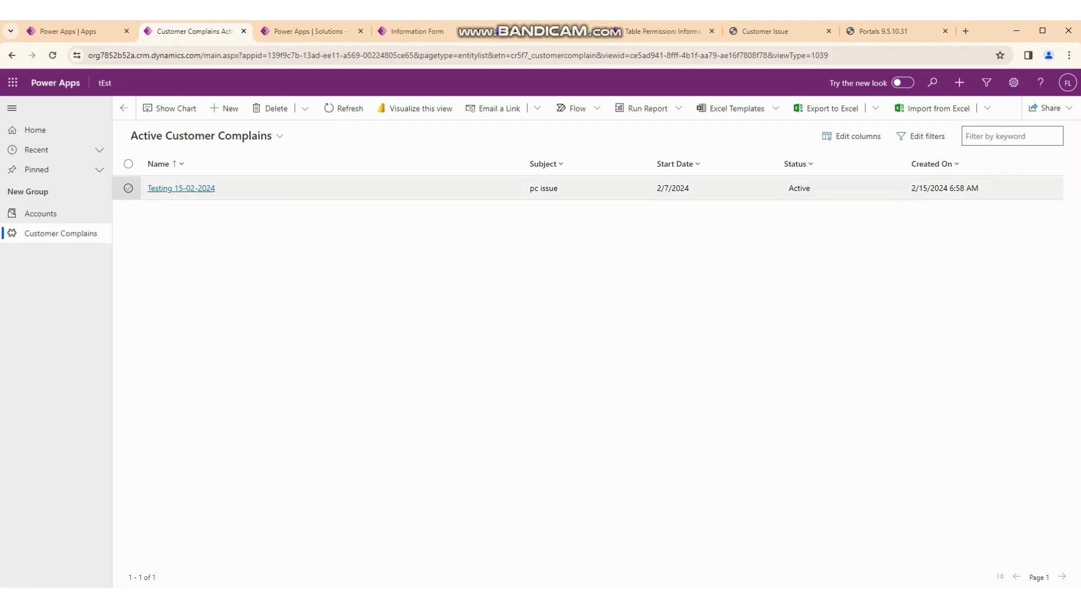
click(128, 188)
click(181, 189)
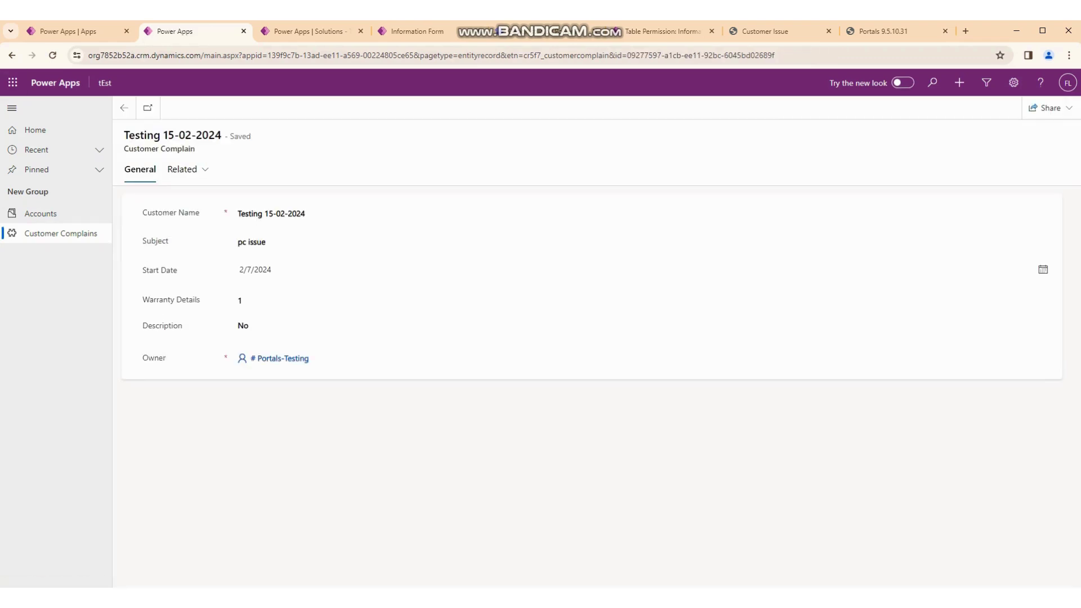
Step: Check the record's customer name, subject and warranty details against the submitted form, and return to the Customer Complains list
key(ctrl+shift+Left)
key(ctrl+shift+Left)
key(ctrl+shift+Left)
key(ctrl+shift+Left)
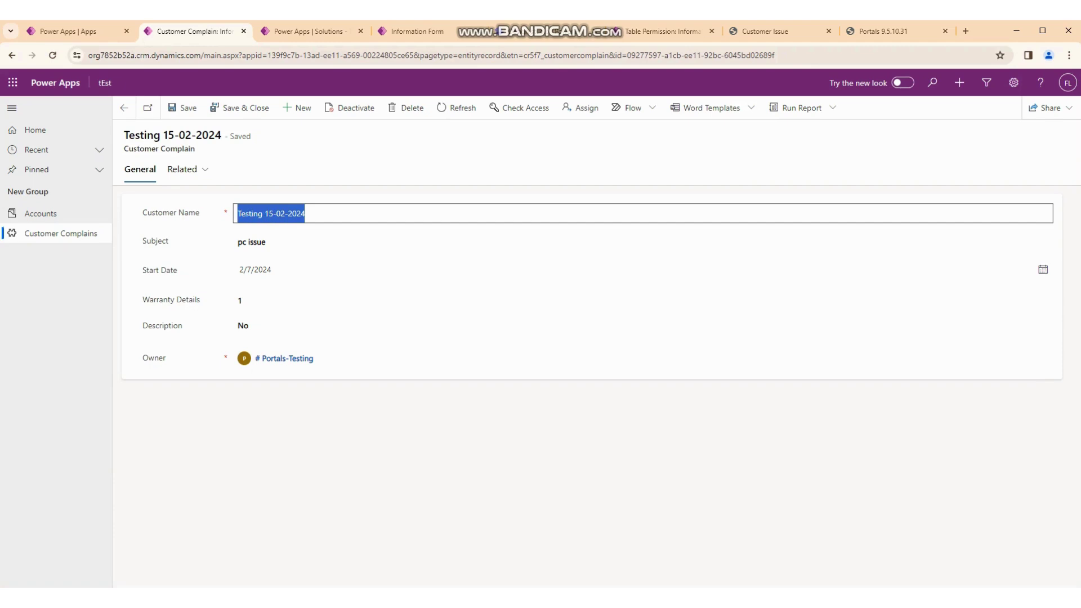
key(Tab)
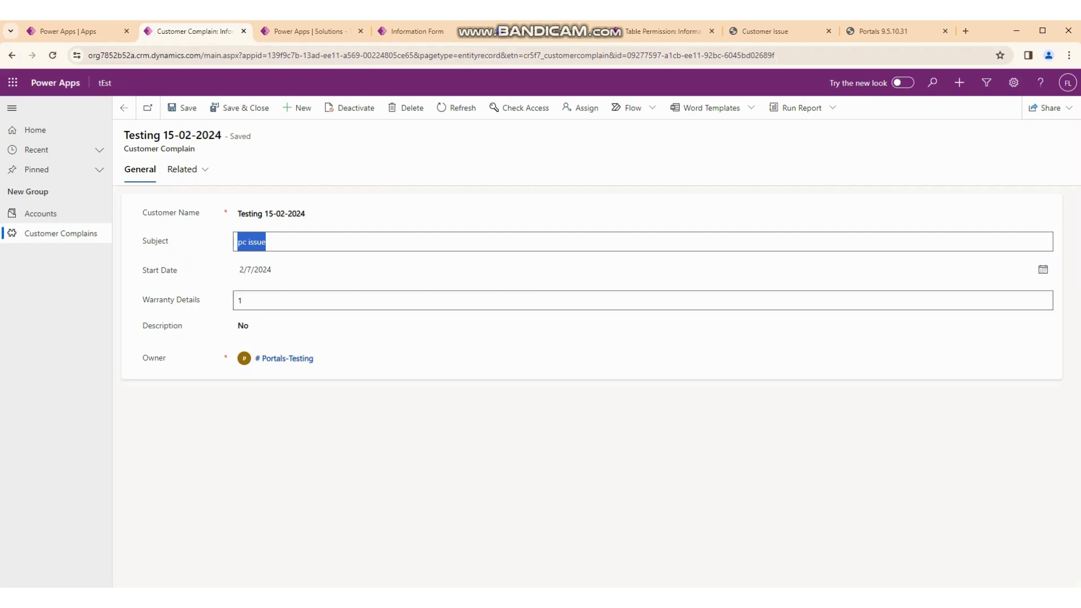
click(61, 233)
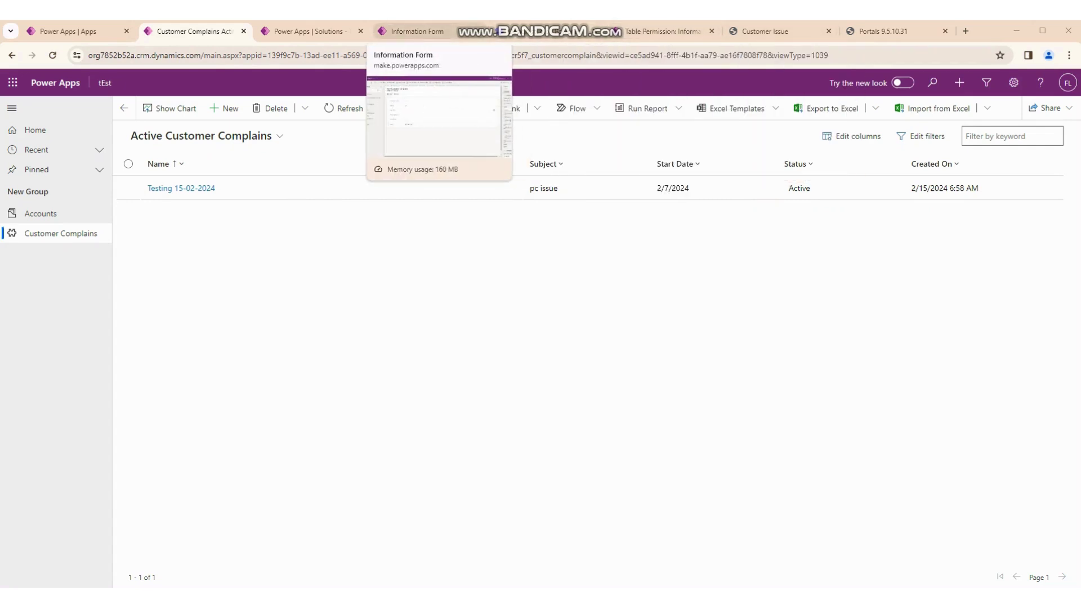
Step: Switch to Power Pages Management and open the Basic Customer Information basic form, checking its name
click(664, 31)
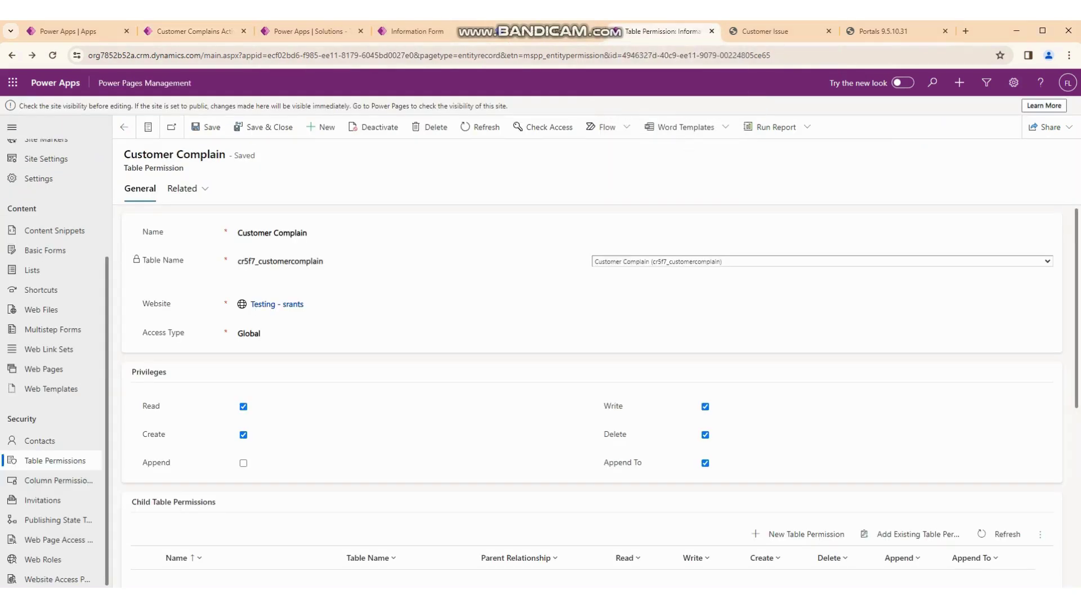
scroll(53, 343, up, 2)
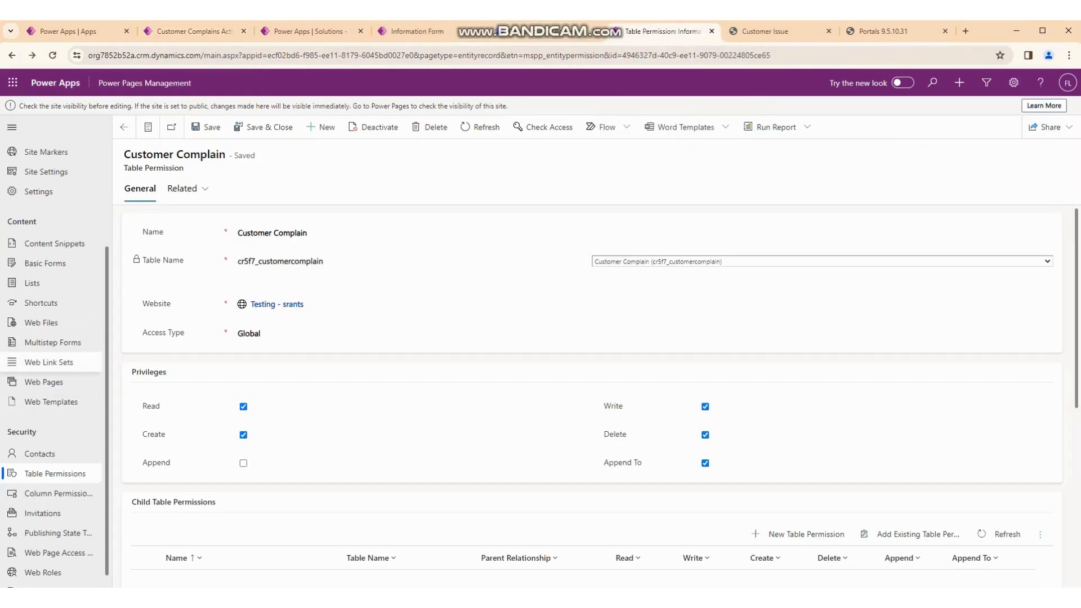
click(45, 363)
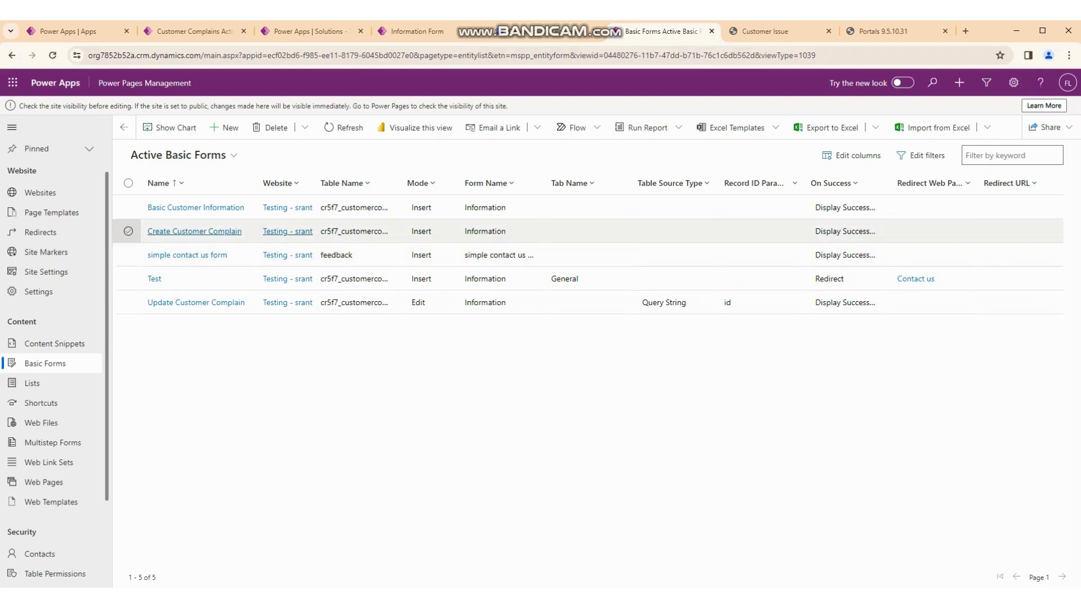
click(196, 207)
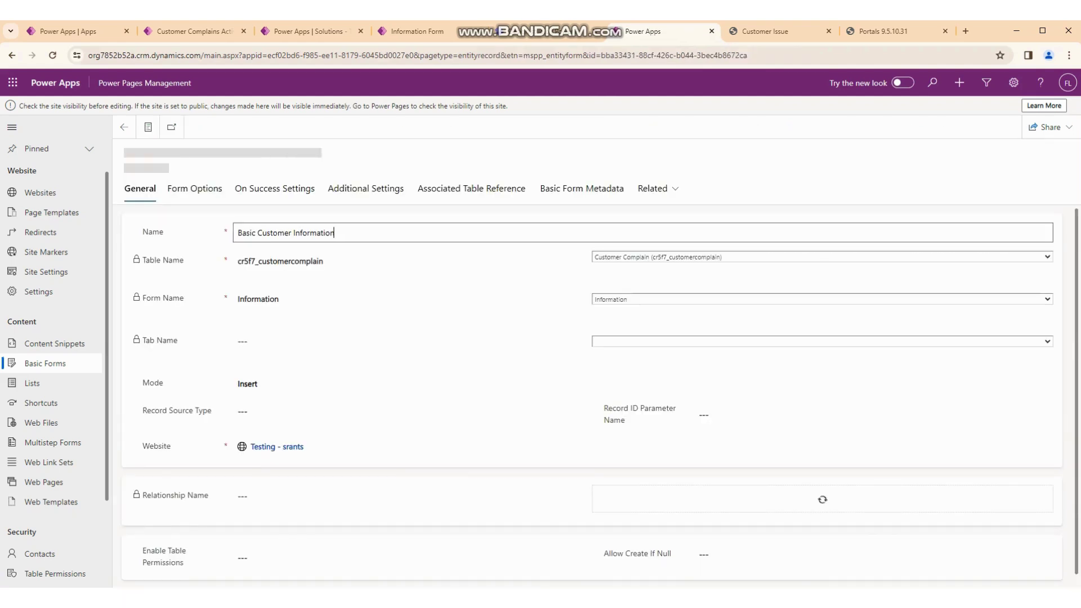
drag(334, 233, 236, 232)
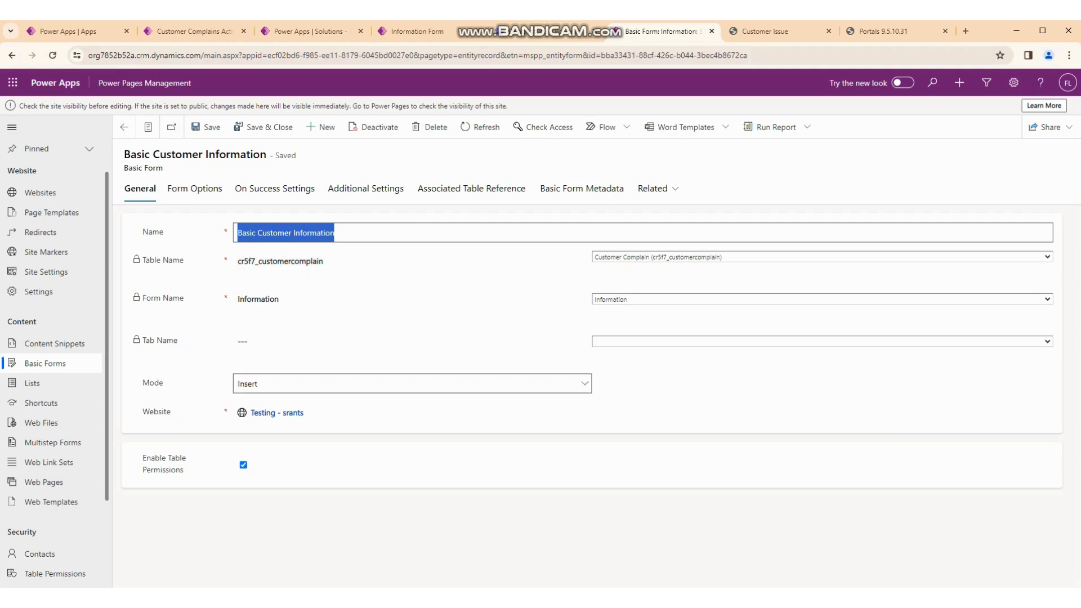
Step: Review the available Mode options of the basic form and keep Insert selected
click(338, 383)
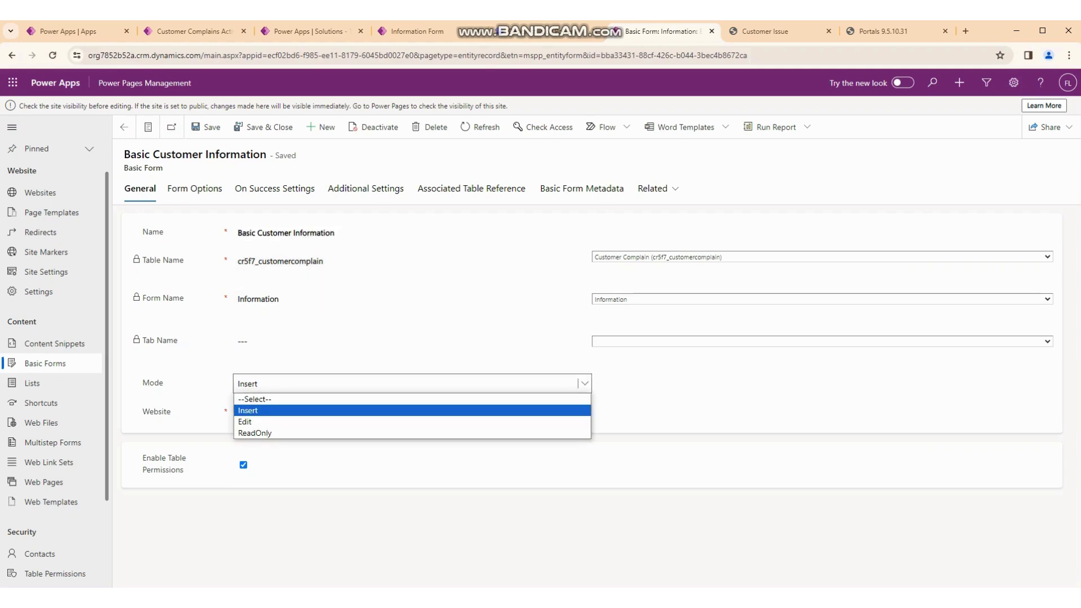
key(Up)
key(Down)
key(Down)
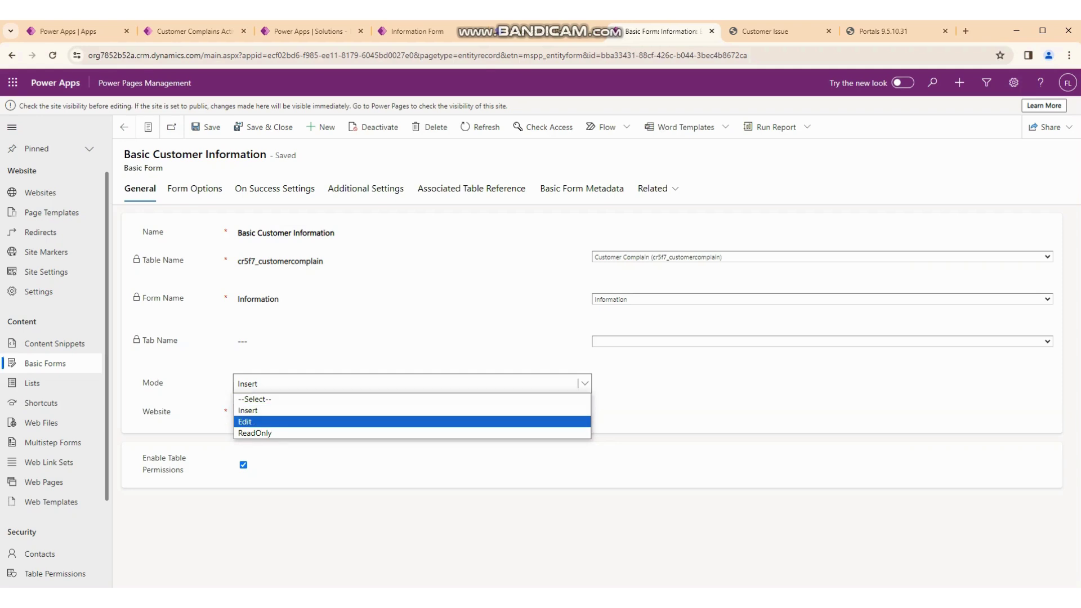
key(Up)
key(Return)
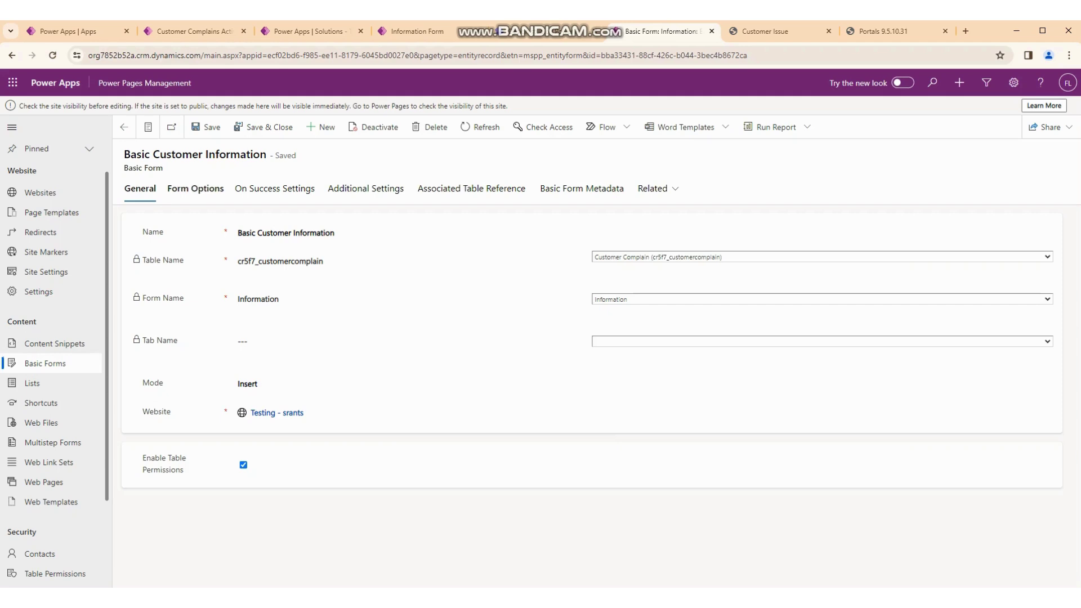
Step: Review the basic form's Form Options and the choices for what happens on success
click(195, 189)
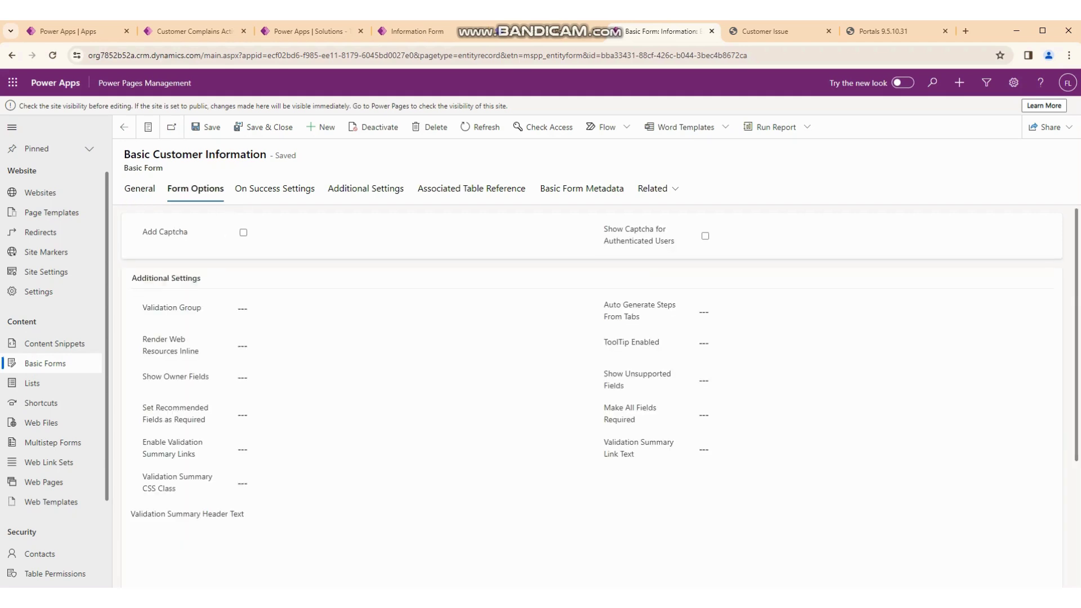
click(275, 189)
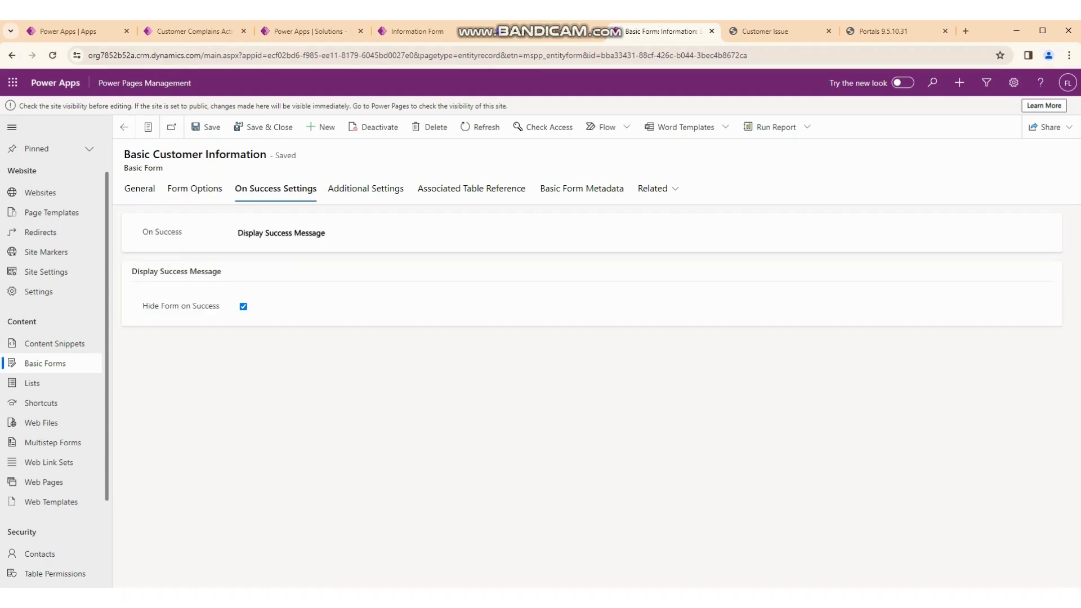
click(281, 232)
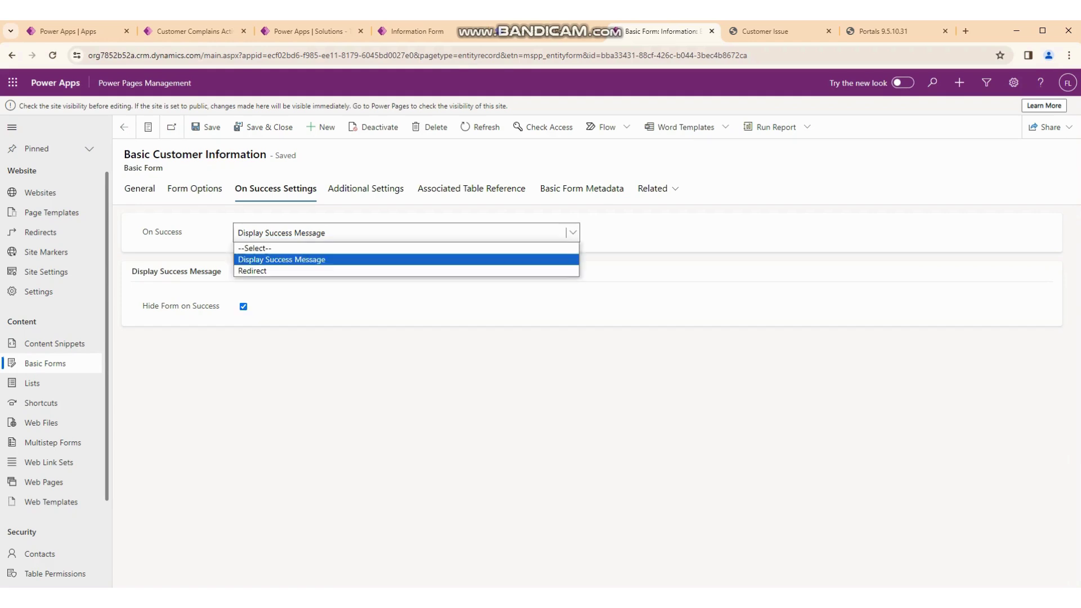
click(281, 233)
click(281, 233)
Step: Examine the basic form's Additional Settings through to the Custom JavaScript editor, leaving the editor empty
click(367, 189)
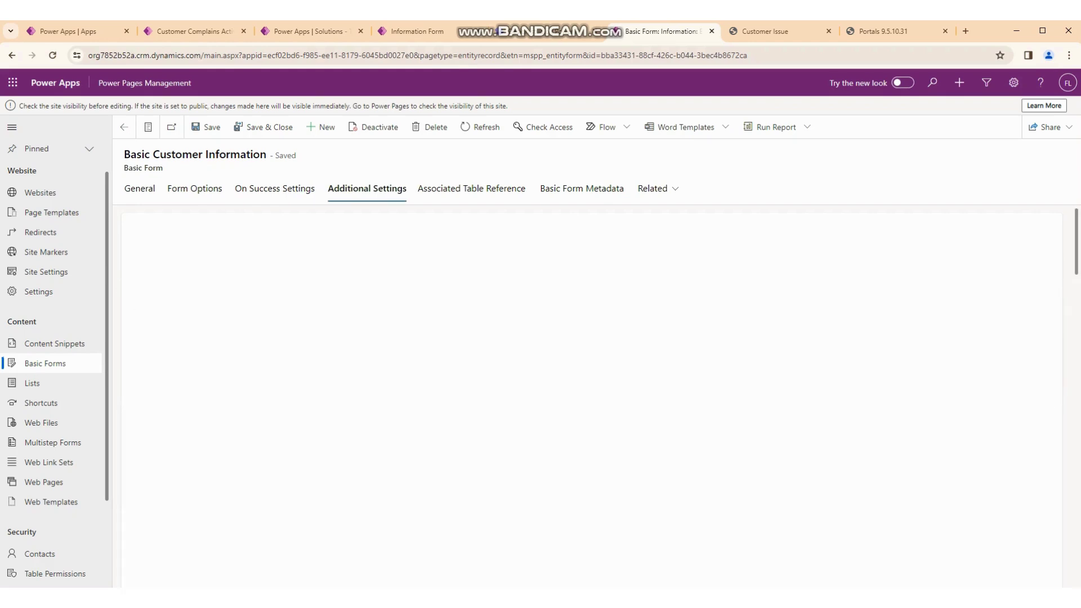
scroll(592, 394, down, 15)
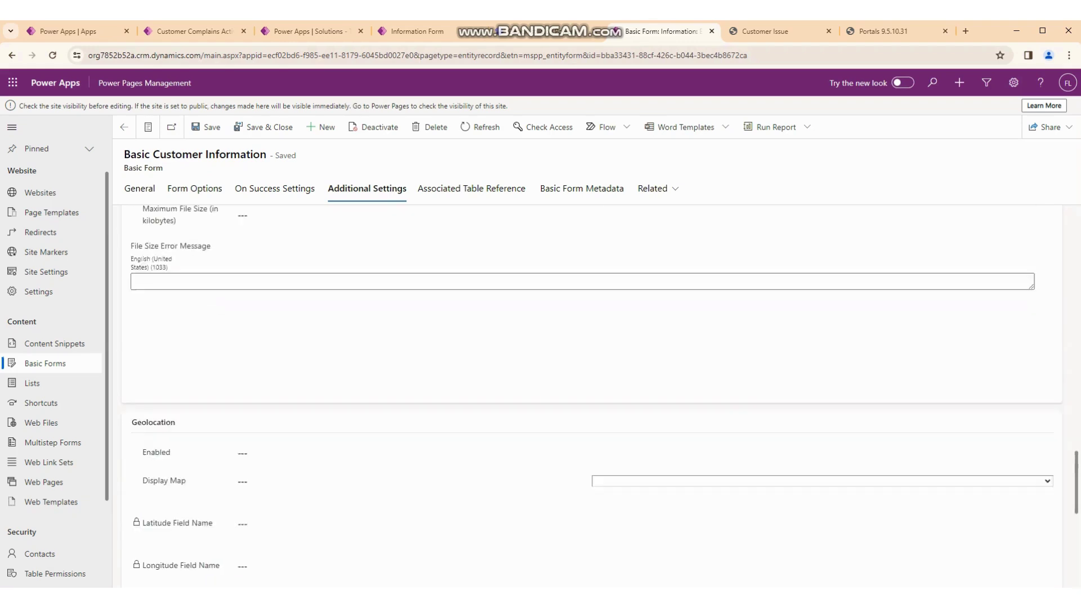
scroll(592, 395, up, 2)
scroll(592, 394, down, 5)
click(160, 395)
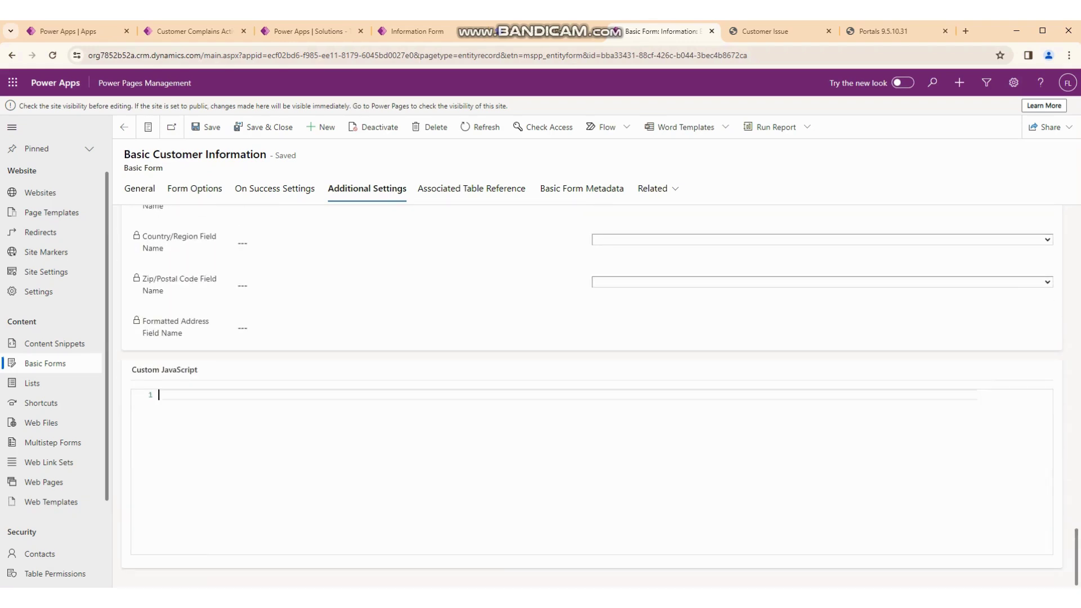
text(e)
key(BackSpace)
scroll(405, 291, up, 2)
scroll(405, 291, down, 1)
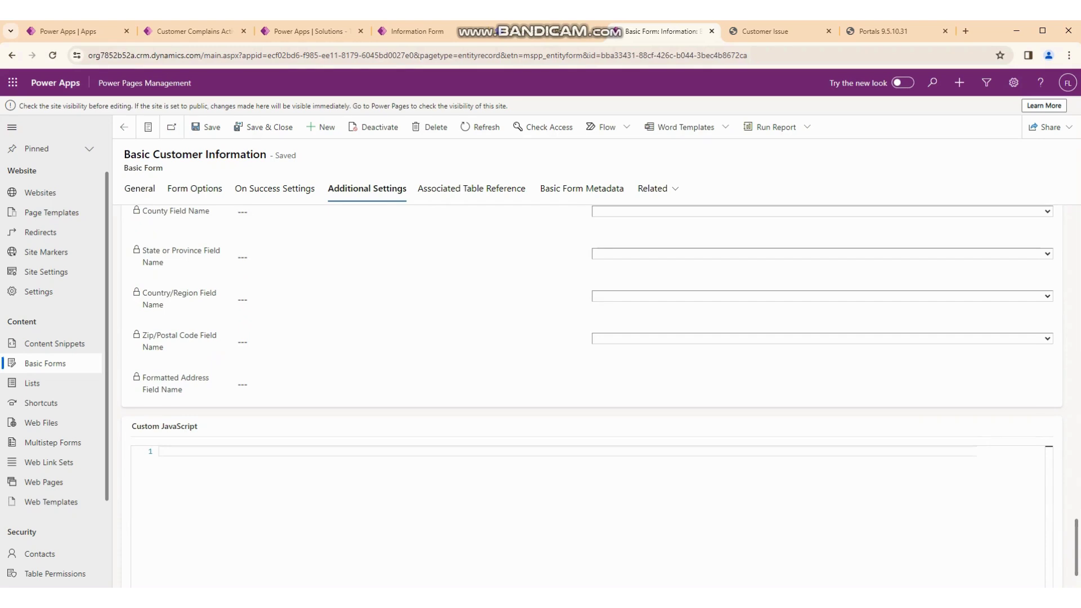
drag(132, 426, 198, 426)
scroll(591, 394, up, 20)
scroll(591, 395, up, 10)
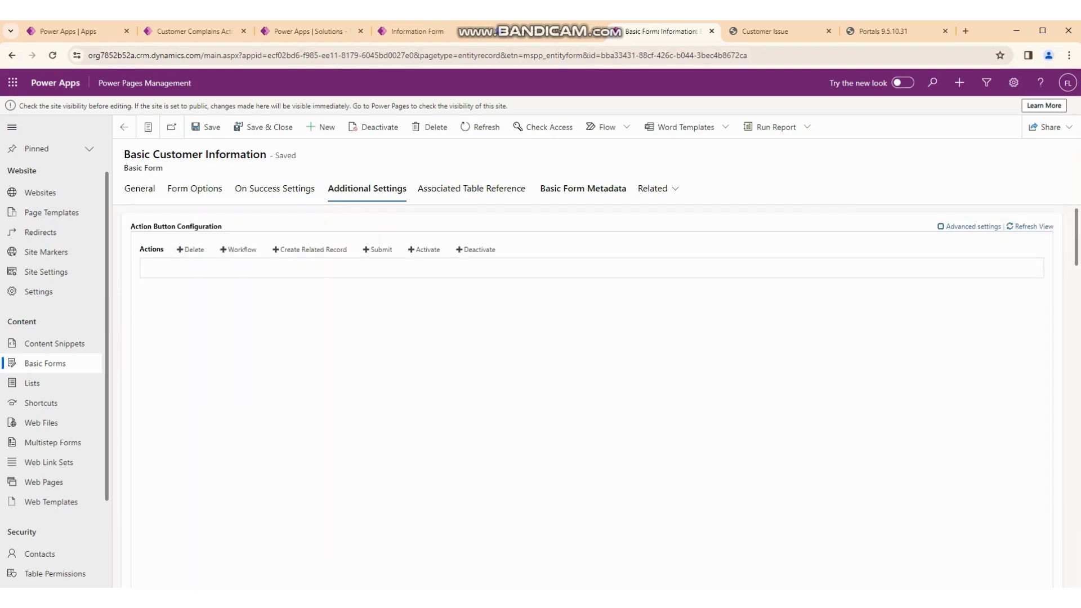
Step: Check the Basic Form Metadata and look through the Additional Settings again, ending at the action button configuration
click(582, 188)
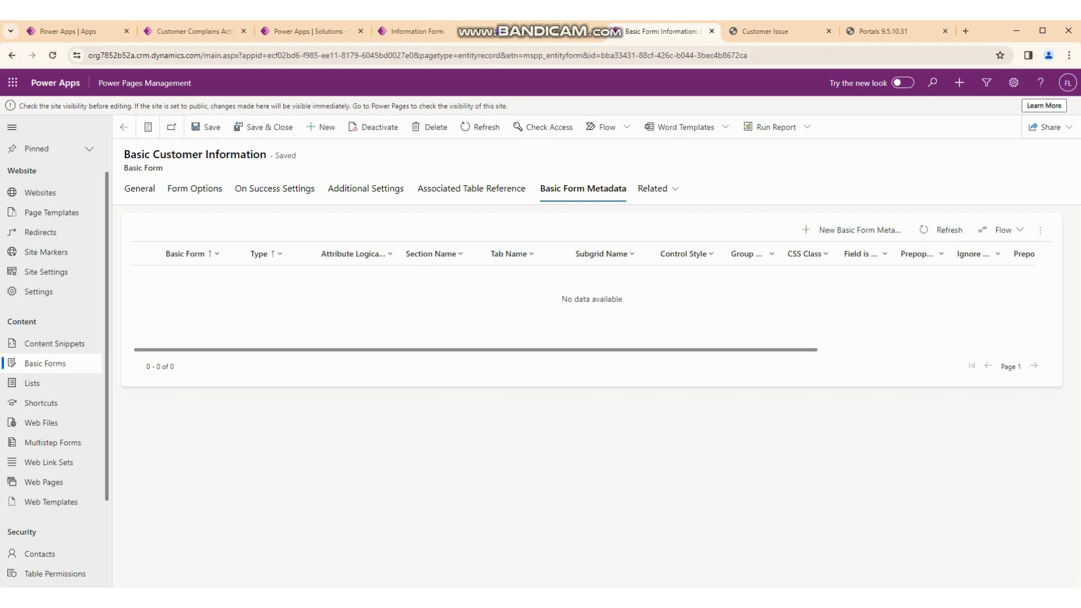
click(365, 188)
scroll(591, 395, down, 8)
scroll(592, 394, up, 2)
scroll(592, 394, up, 5)
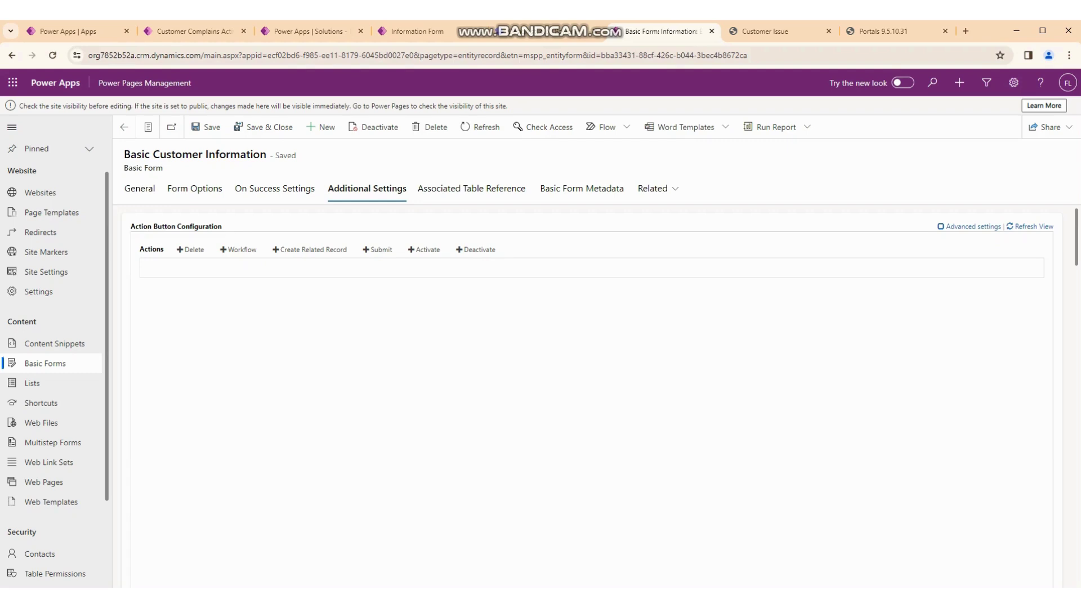
Step: Try adding a Submit action with a button label field to the action button configuration, and remove it
click(377, 250)
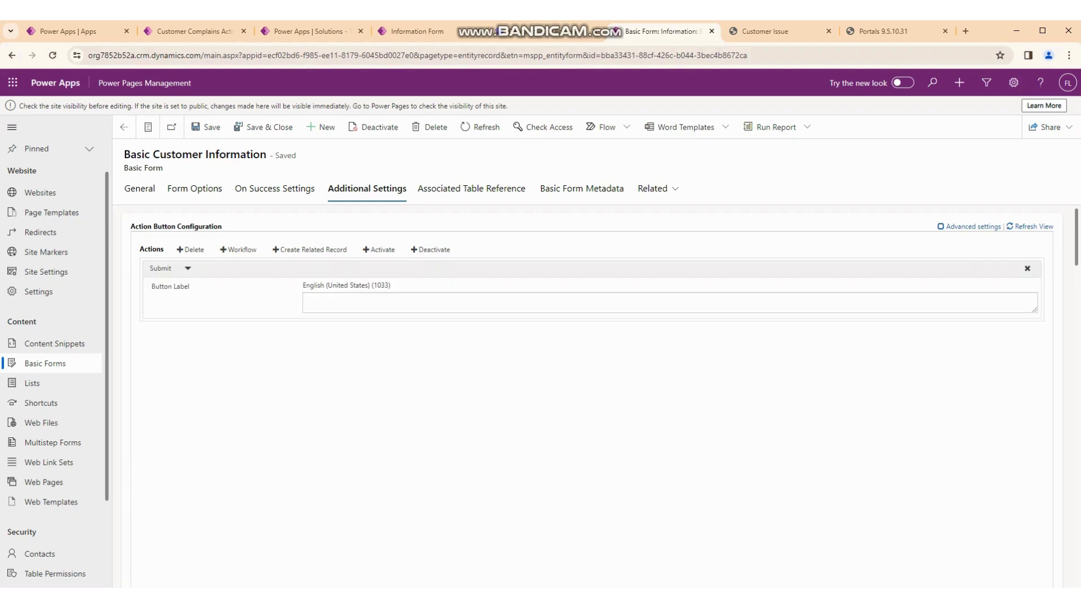
click(308, 298)
click(1027, 269)
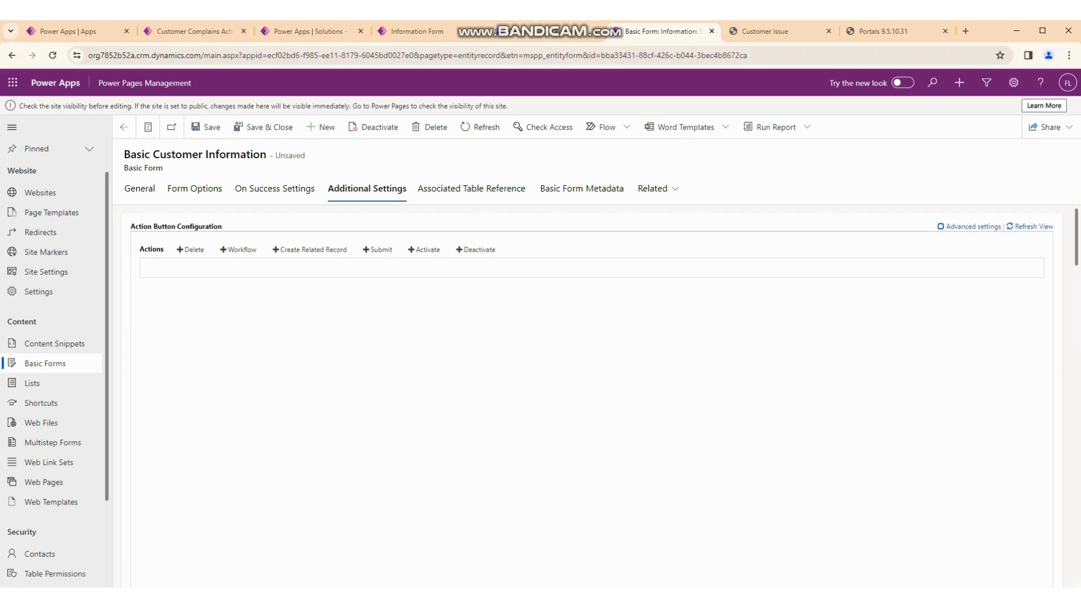